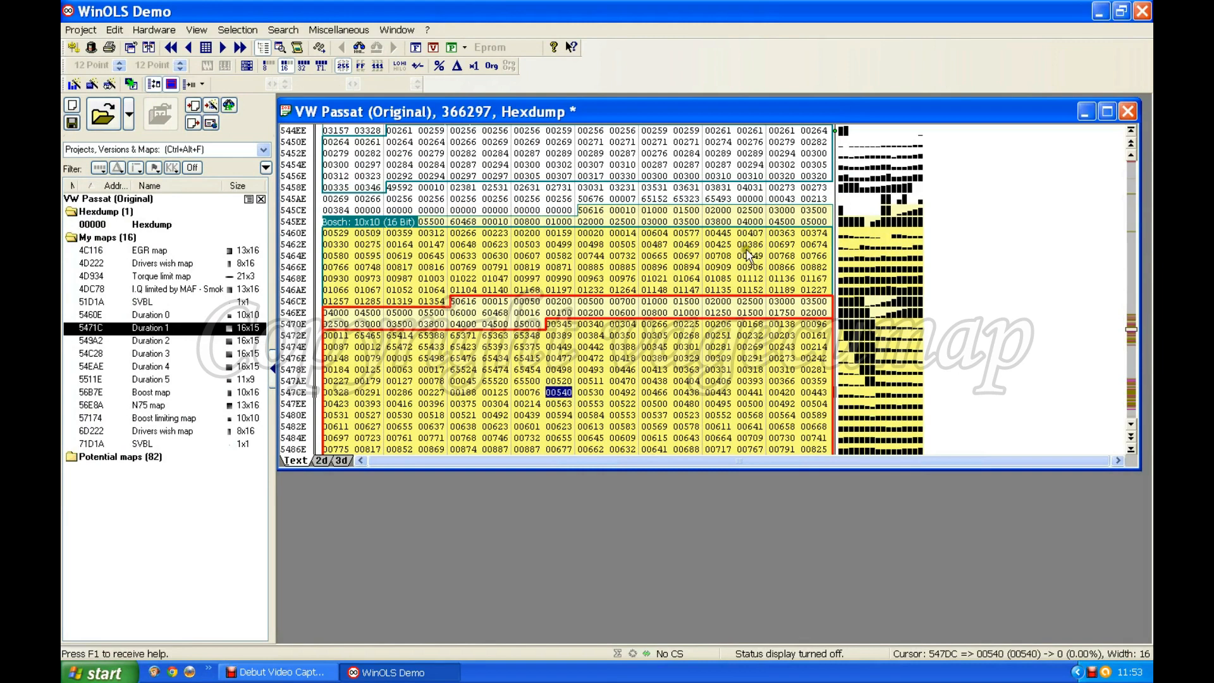
Step: Open the Duration 0 map from the hexdump and set its engine speed axis factor to 1
double_click(501, 255)
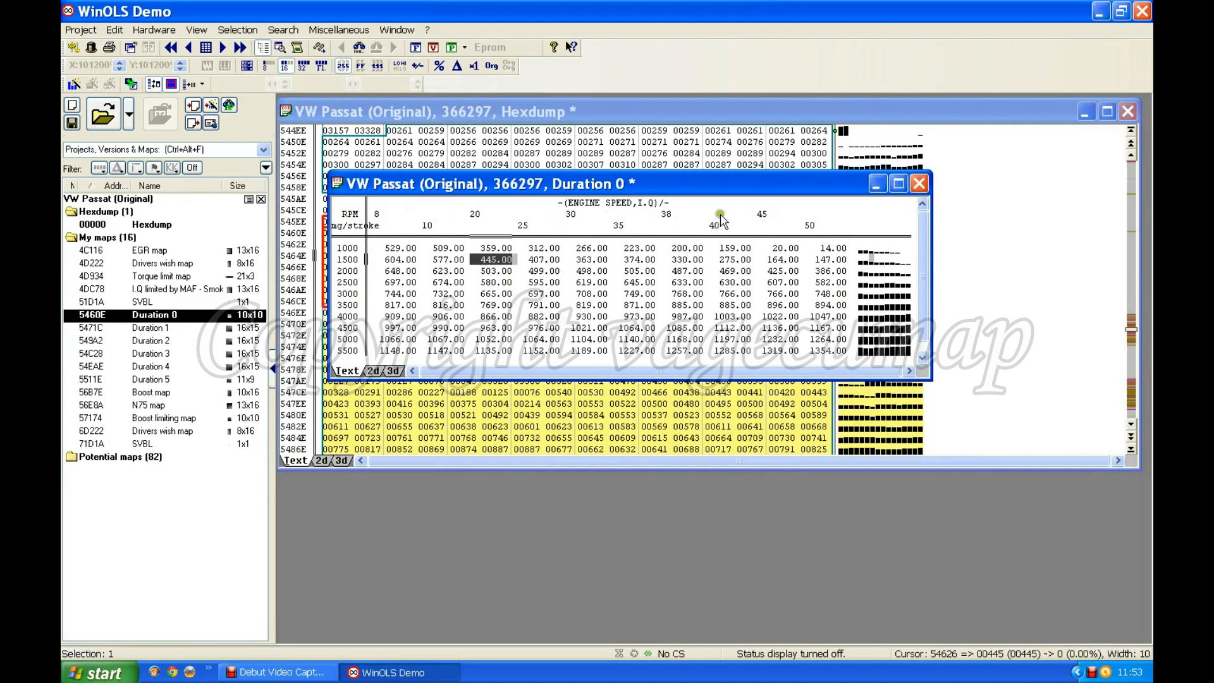
double_click(691, 215)
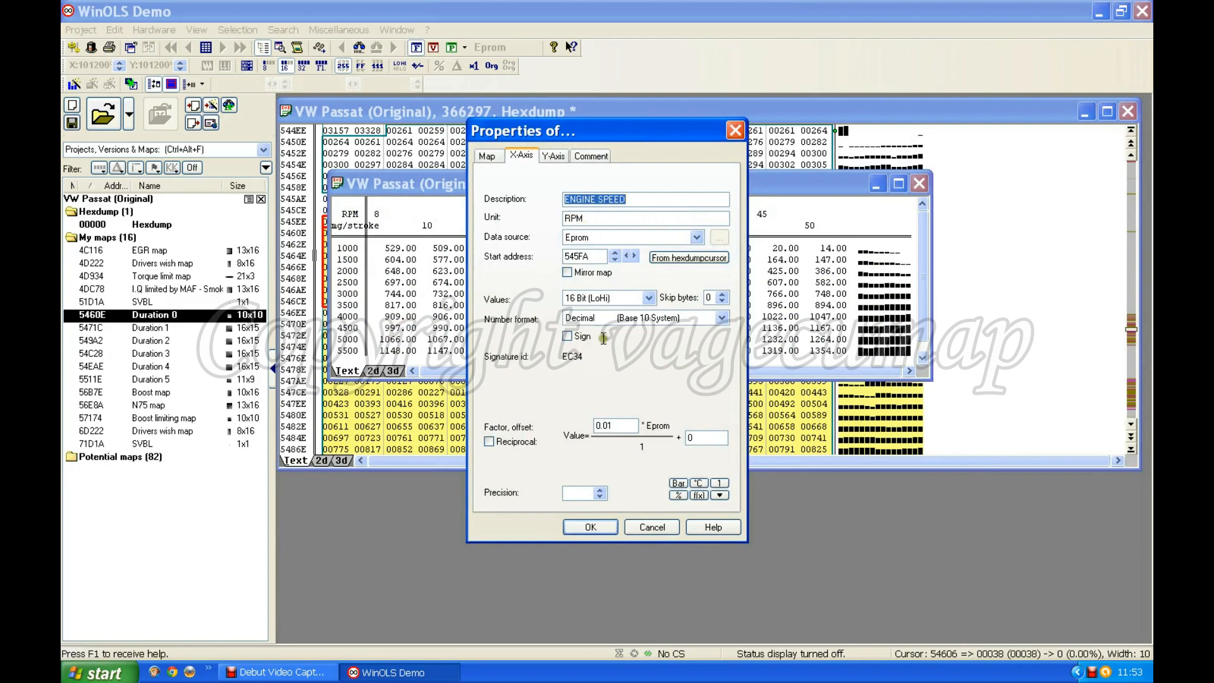
left_click(615, 426)
type("1")
left_click(590, 527)
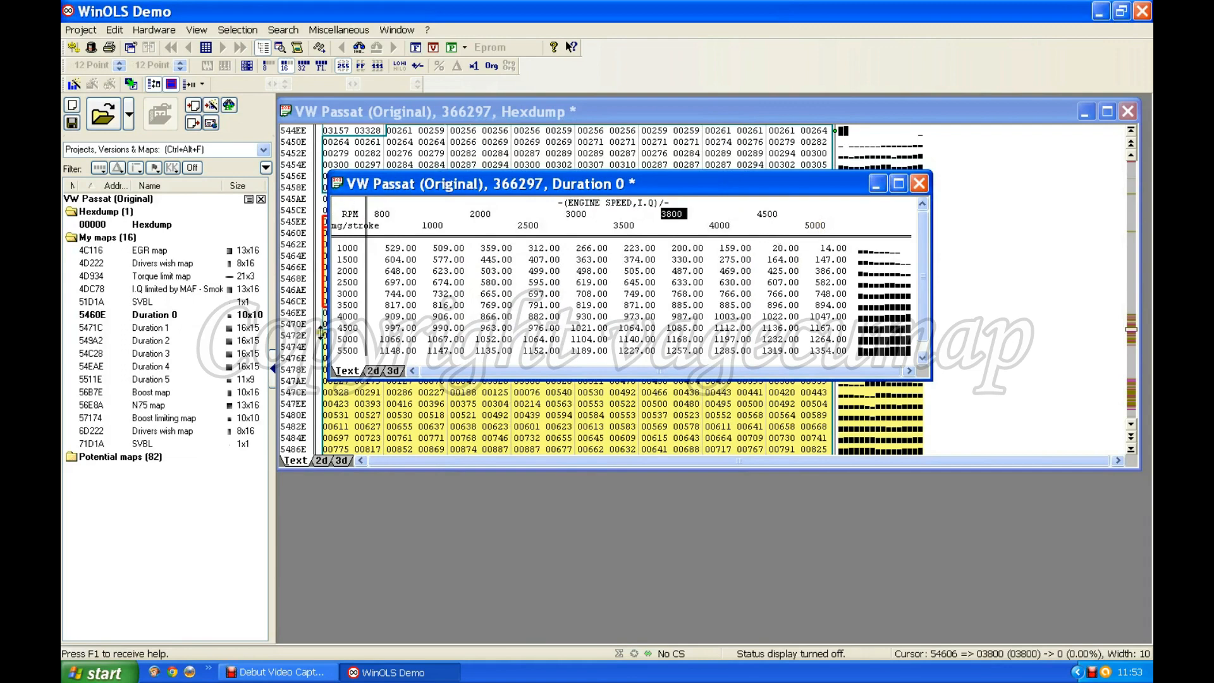
Step: Set the factor of Duration 0's I.Q (mg/stroke) axis to 0.01
double_click(349, 304)
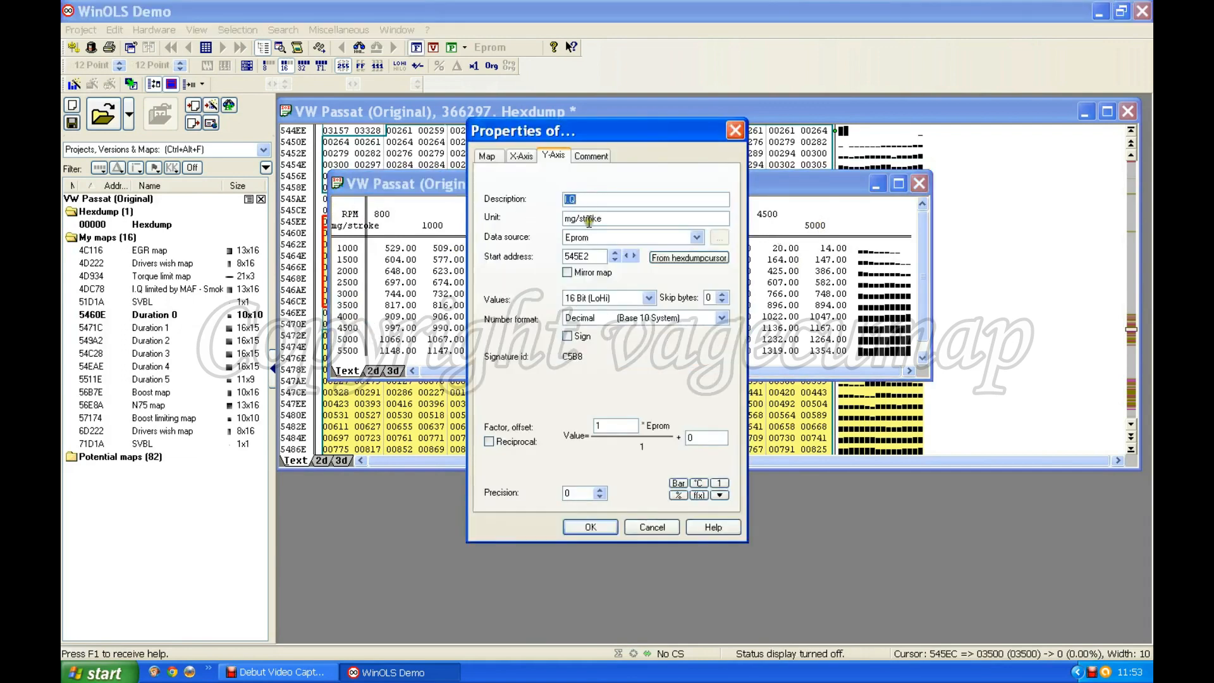
double_click(608, 425)
type("0.01")
left_click(605, 529)
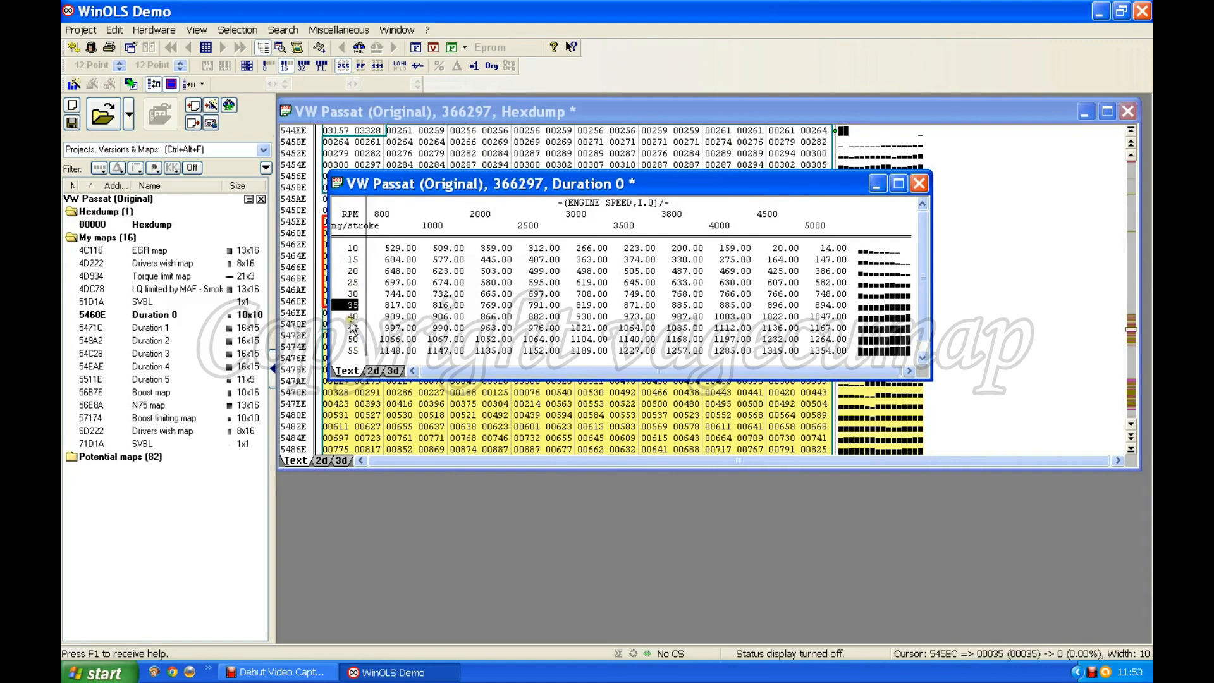
Step: Set the display precision of Duration 0's I.Q axis to 1 decimal place
double_click(352, 318)
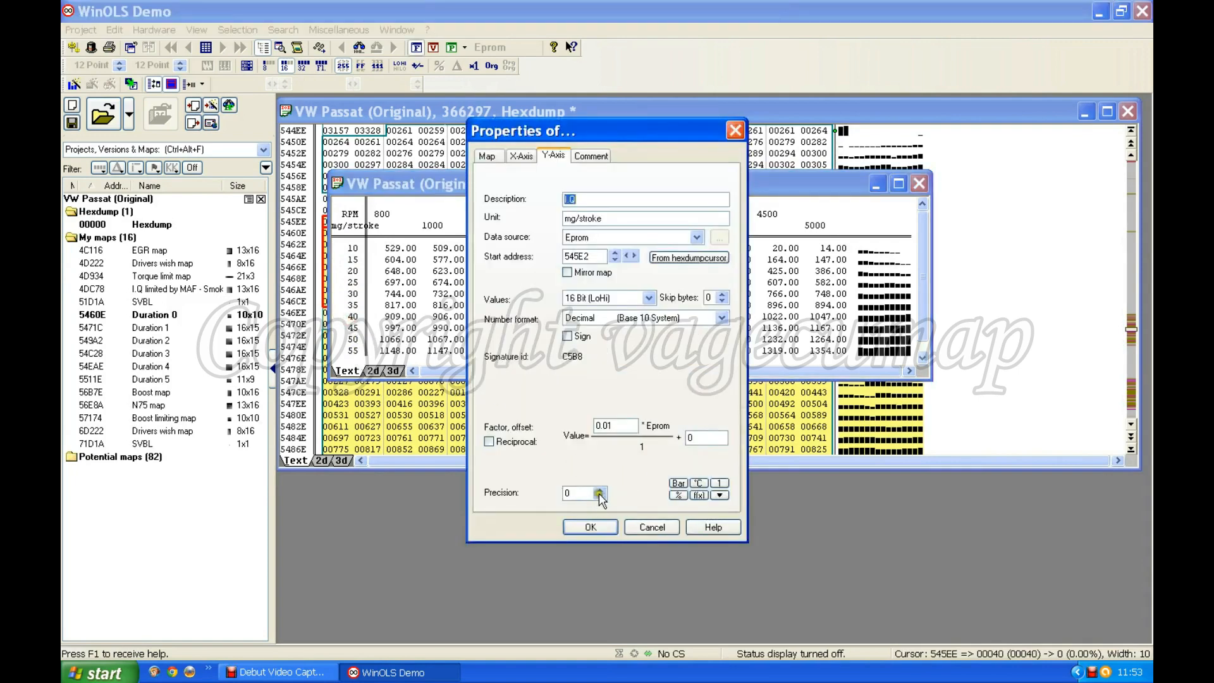
left_click(600, 492)
left_click(600, 493)
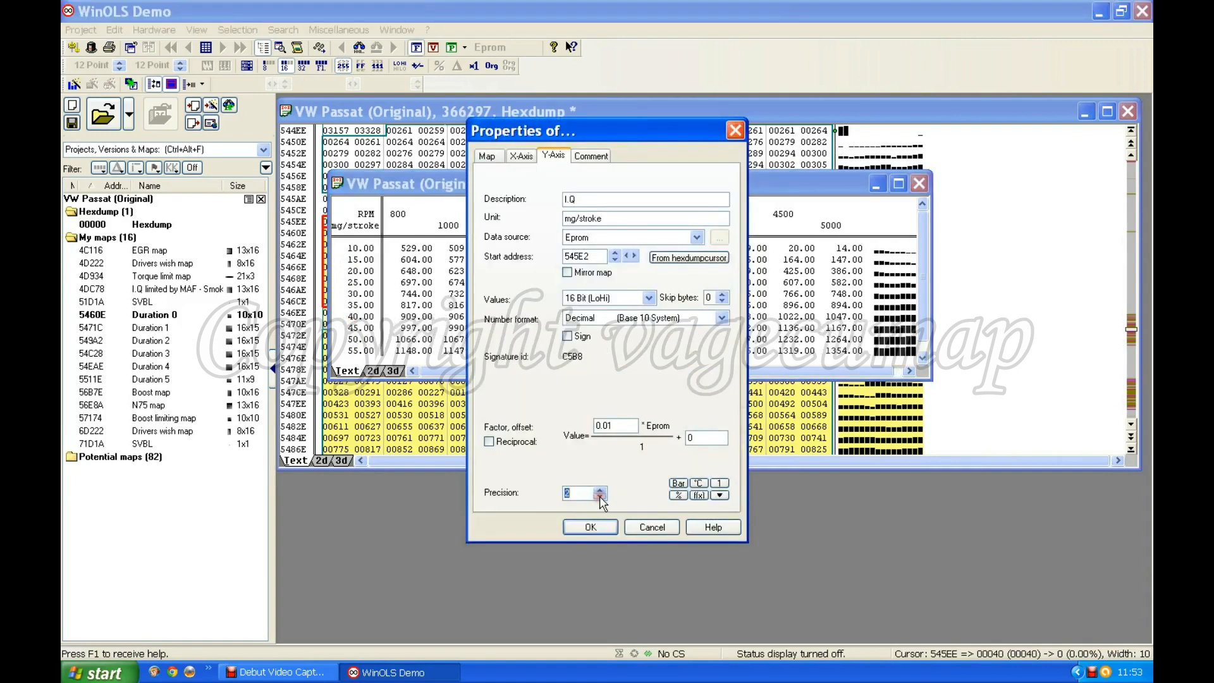
left_click(600, 497)
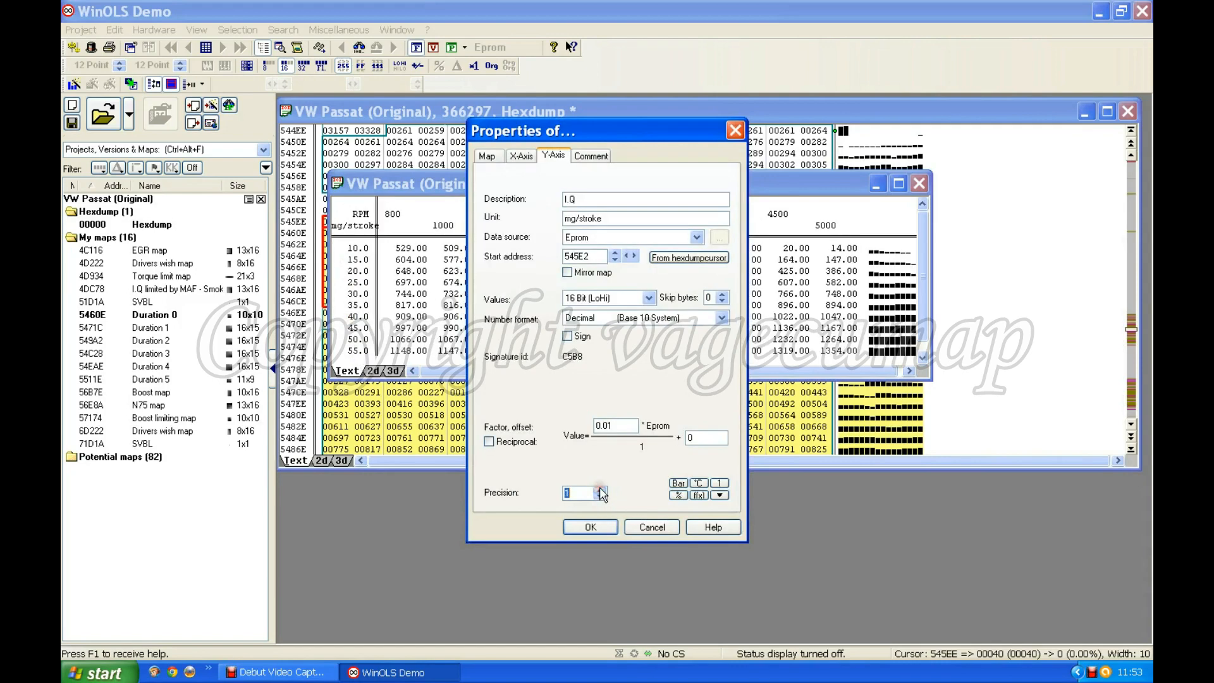
left_click(591, 527)
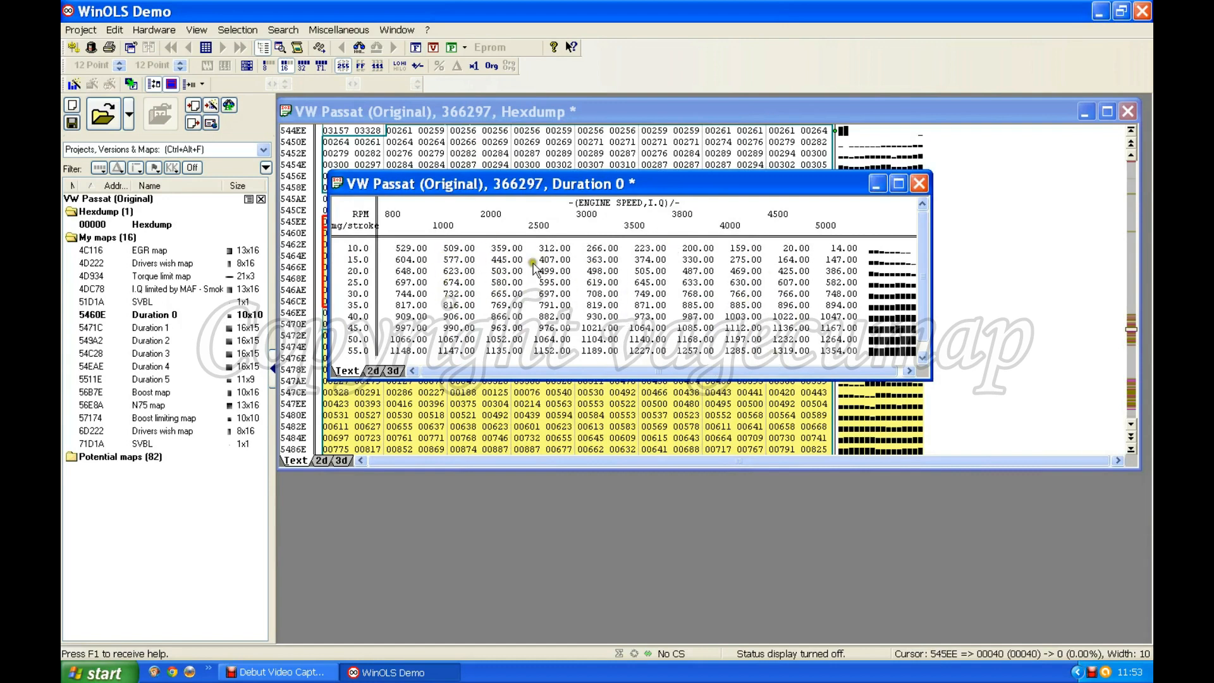
Step: In the Duration 0 map properties, set the description to "crankshaft rotation" and the unit to "cr"
double_click(556, 297)
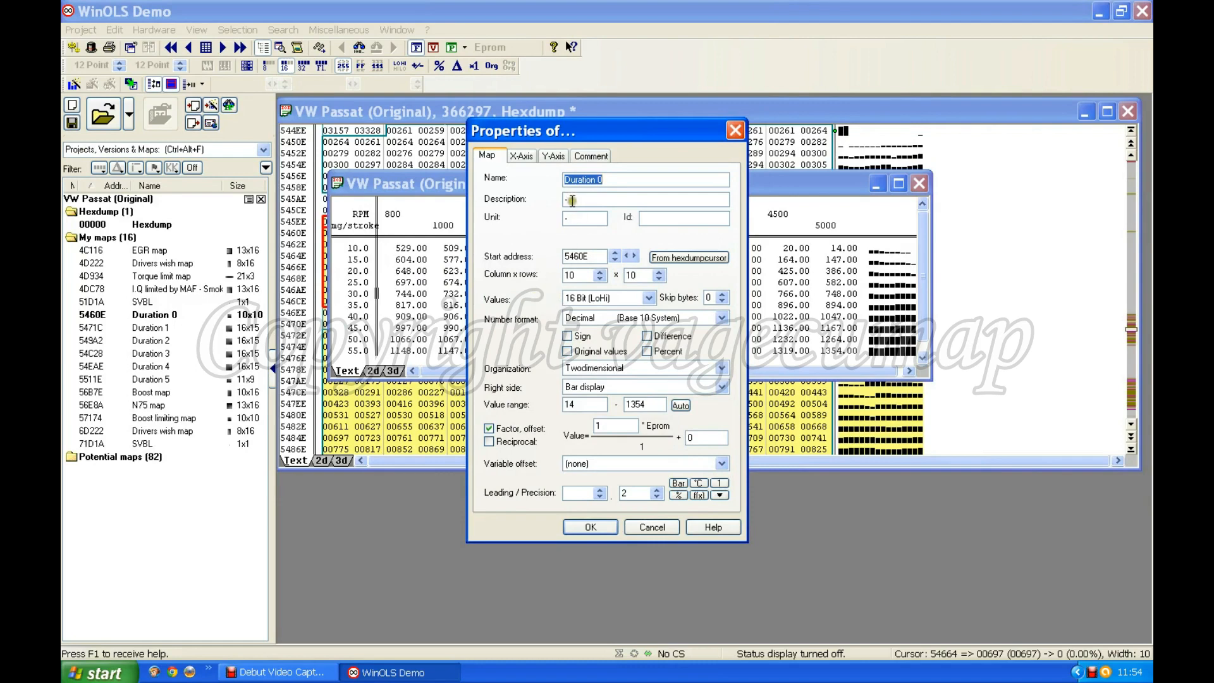
left_click_drag(572, 201, 544, 200)
type("crankshaft rotation")
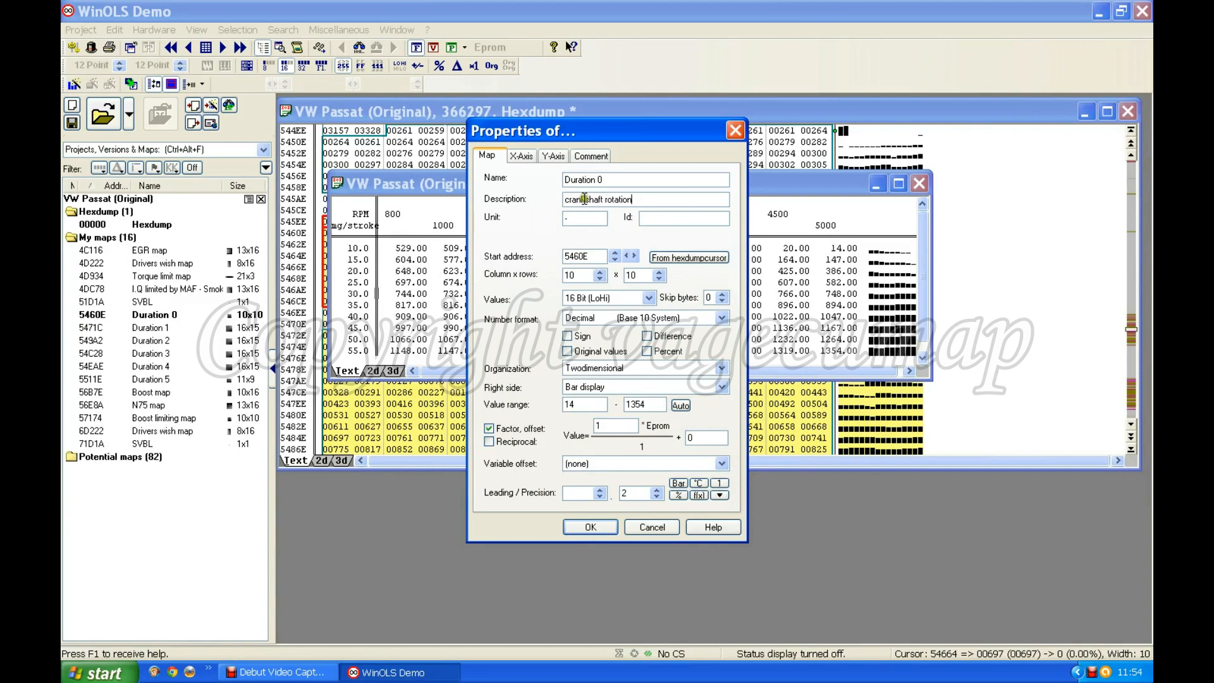
left_click_drag(573, 218, 549, 218)
type("cr")
Step: Set the Duration 0 map value factor to 0.023437, apply the properties and close the map window
left_click_drag(604, 426, 581, 432)
type("0")
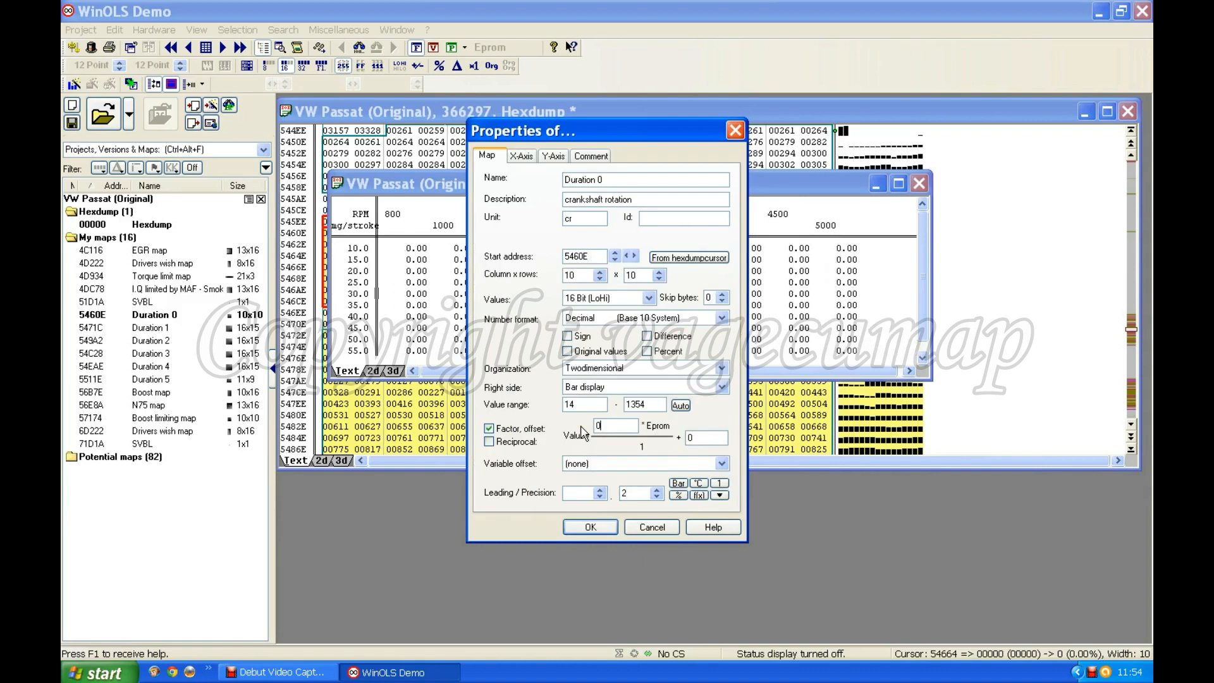
type(".023437")
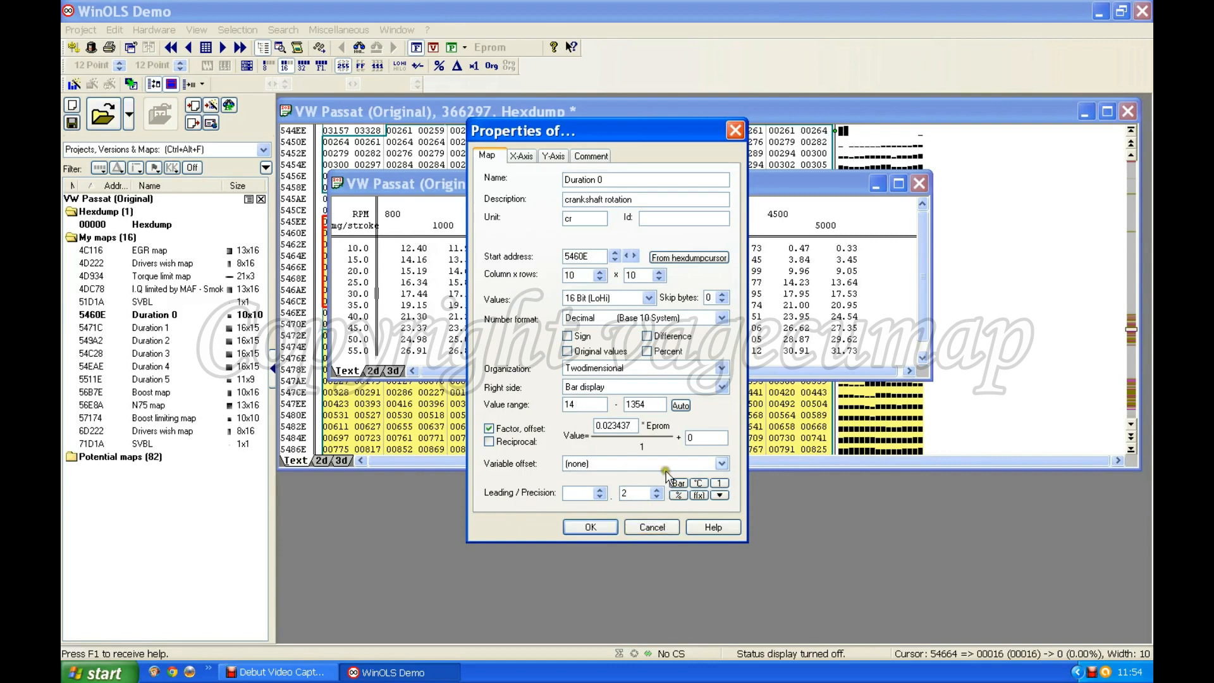
left_click(591, 527)
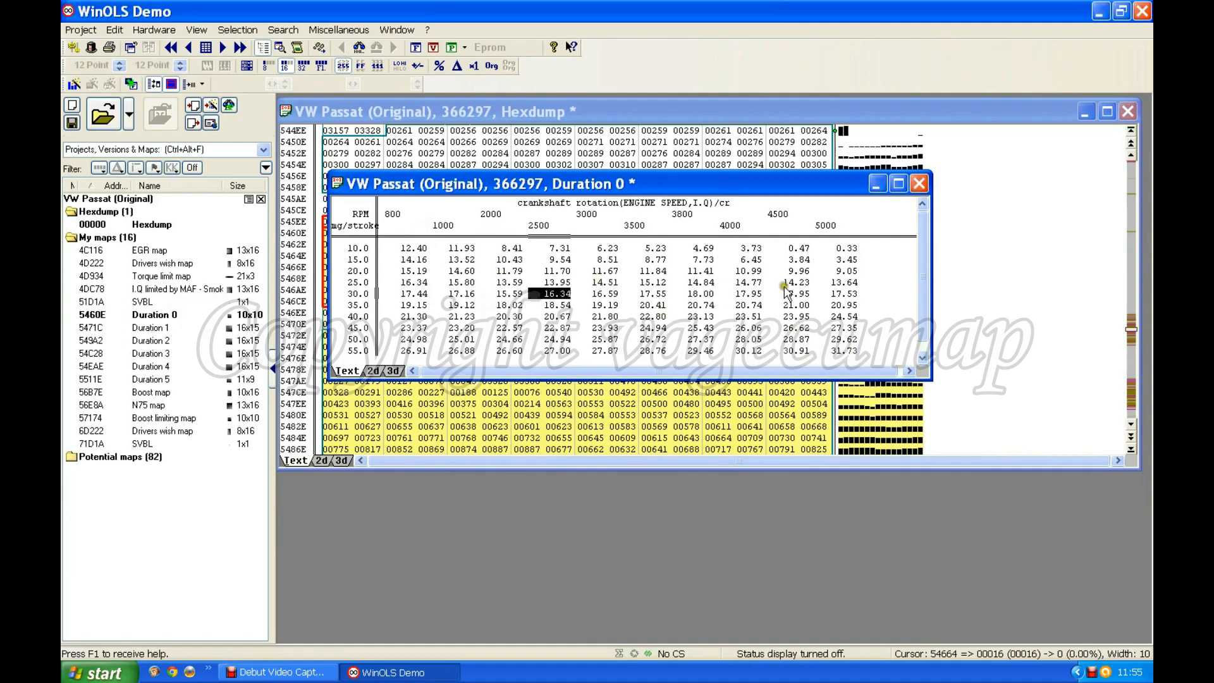
left_click(920, 184)
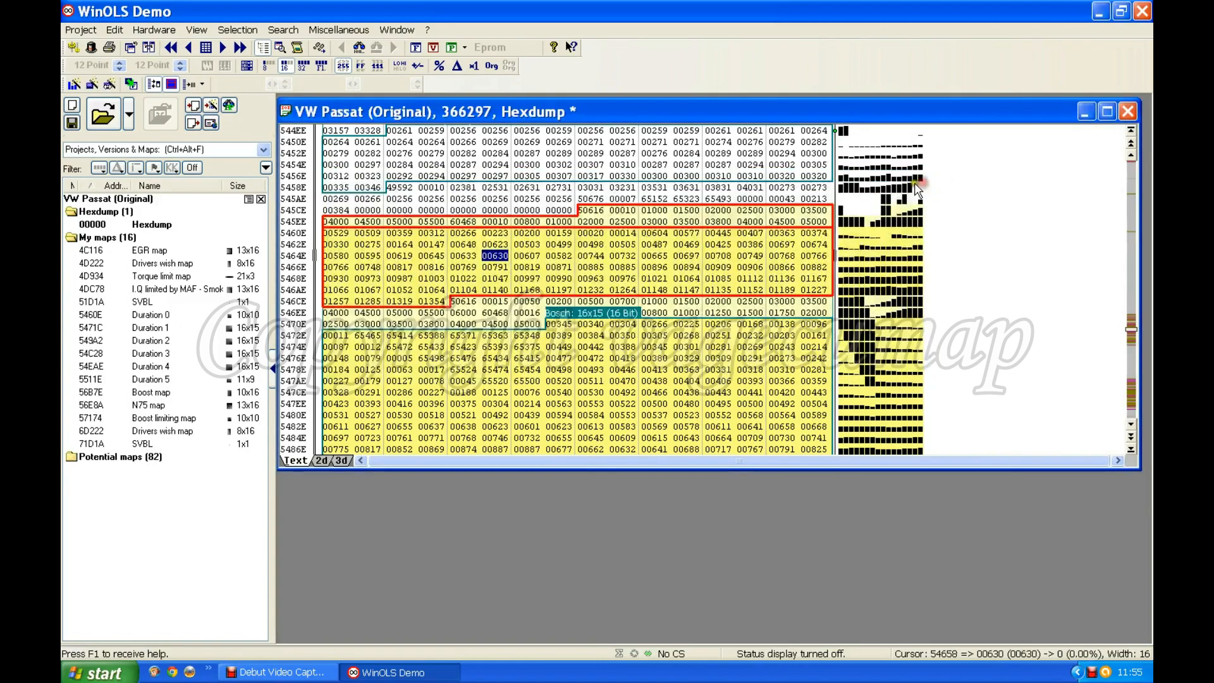
Step: Open the Duration 5 map from the hexdump and set its engine speed axis factor to 1
scroll(563, 253, "down", 5)
scroll(573, 276, "down", 15)
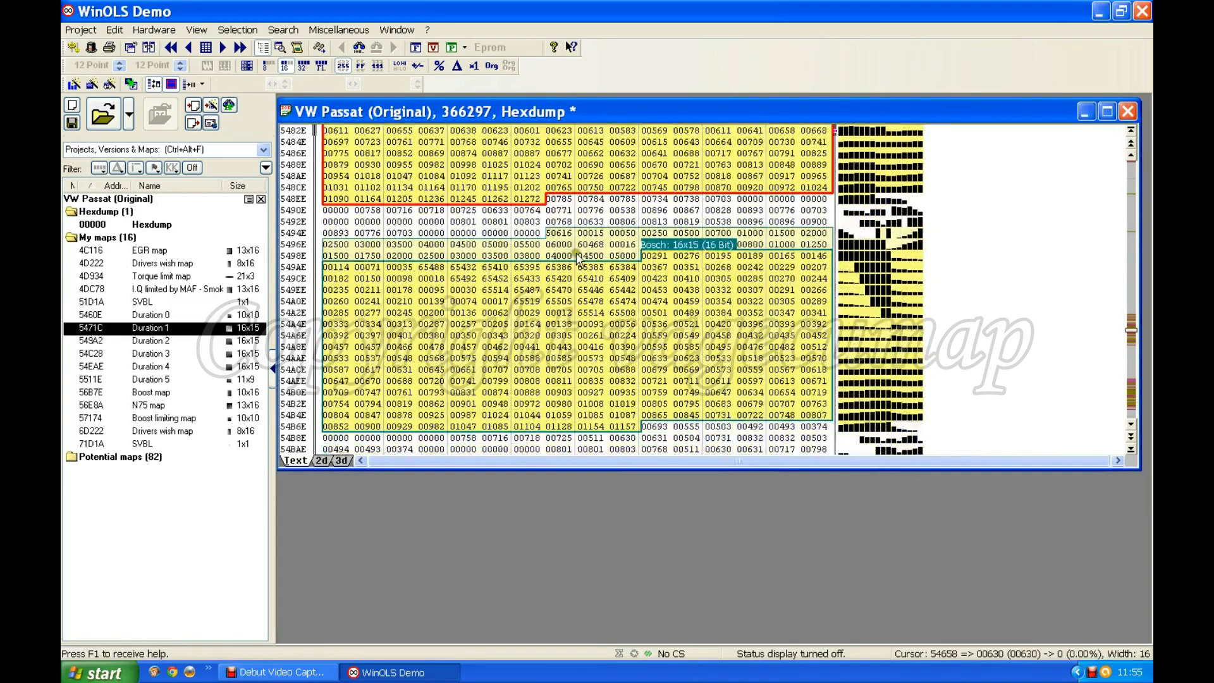
scroll(573, 297, "down", 9)
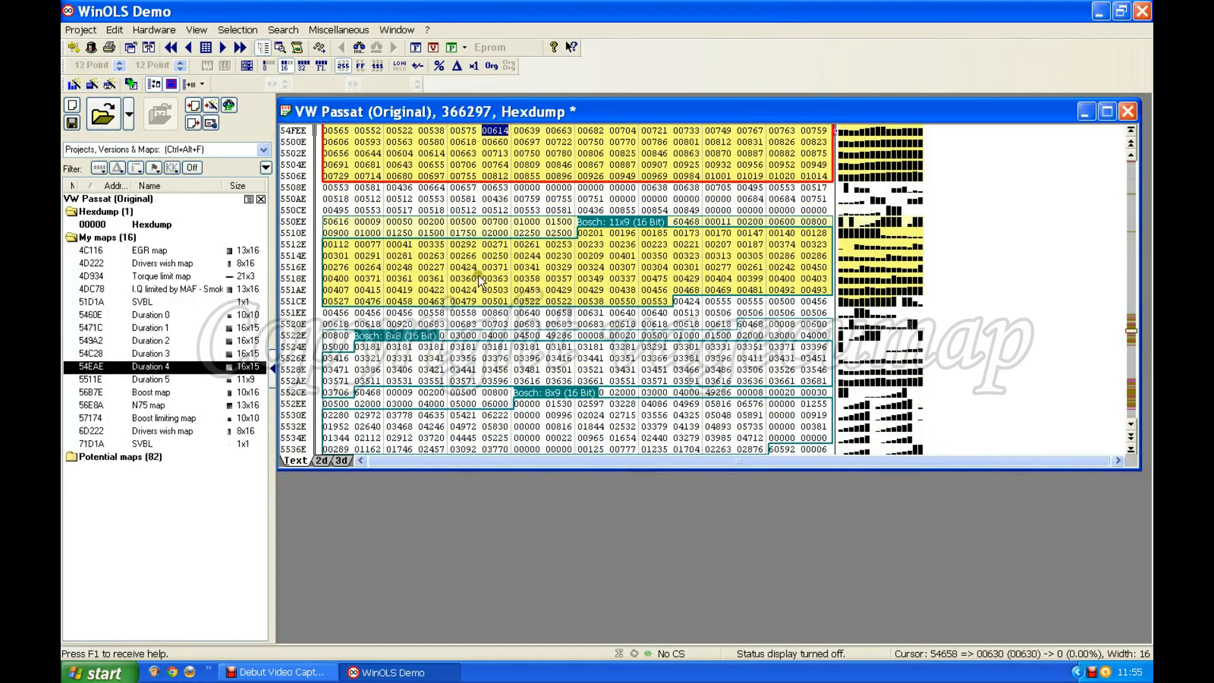
double_click(517, 279)
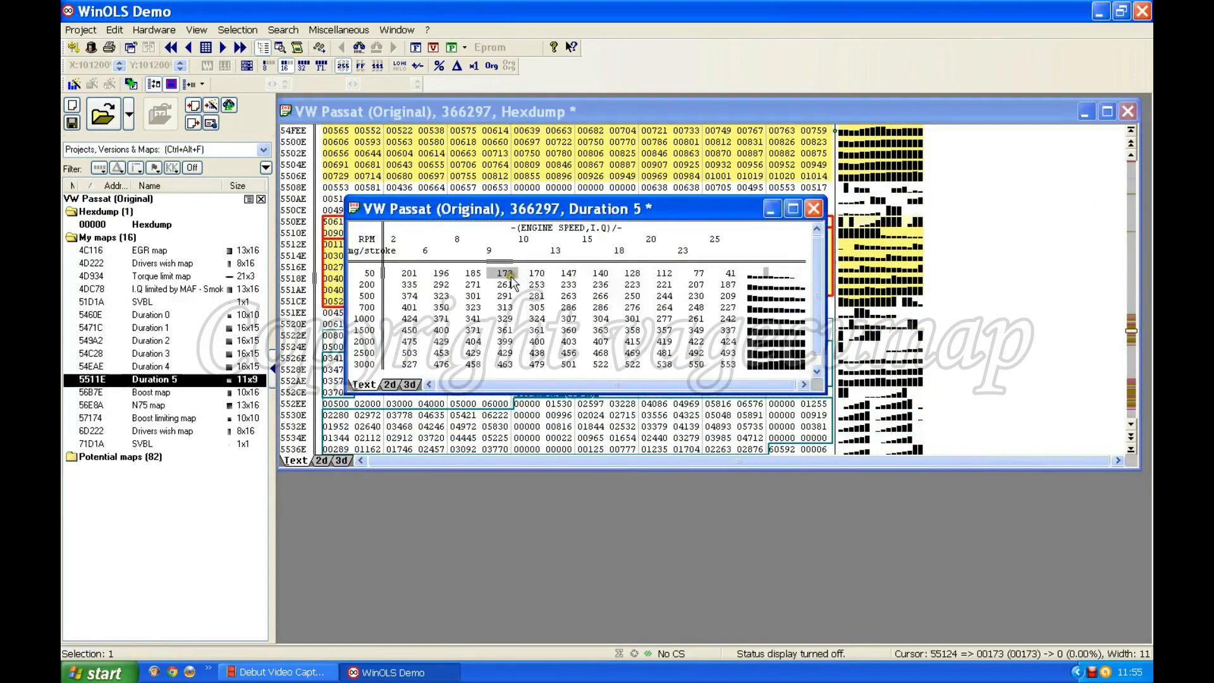
left_click(625, 250)
double_click(624, 250)
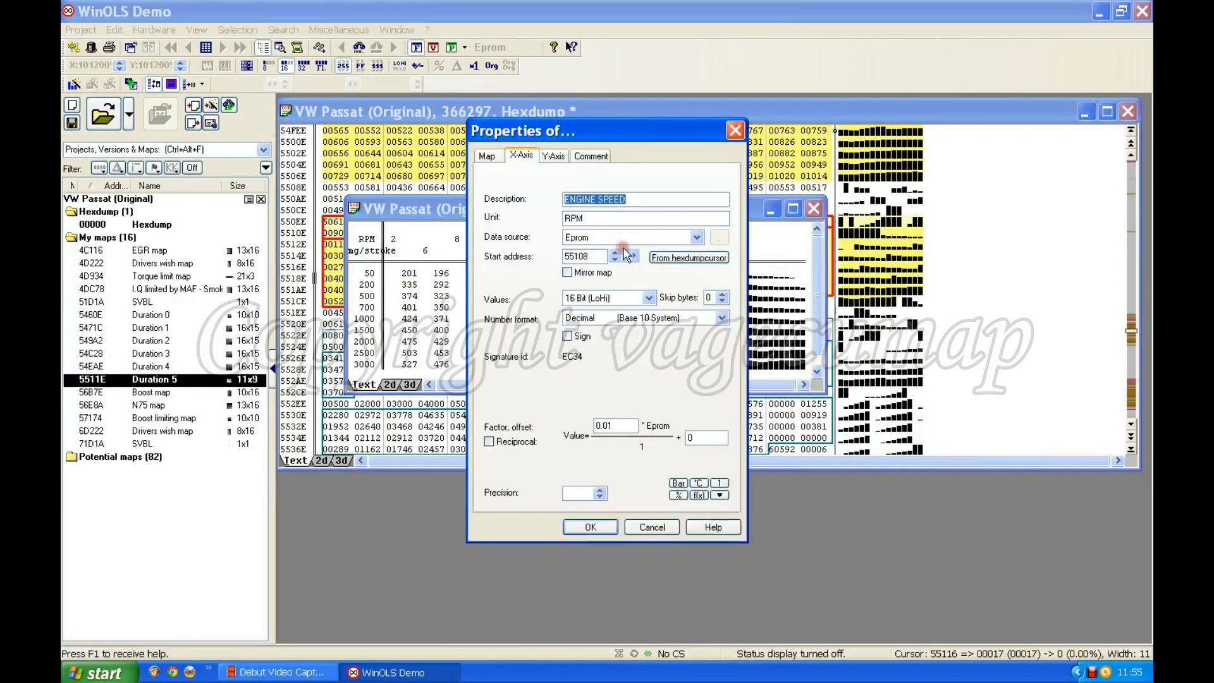
left_click_drag(620, 425, 550, 435)
type("1")
left_click(588, 527)
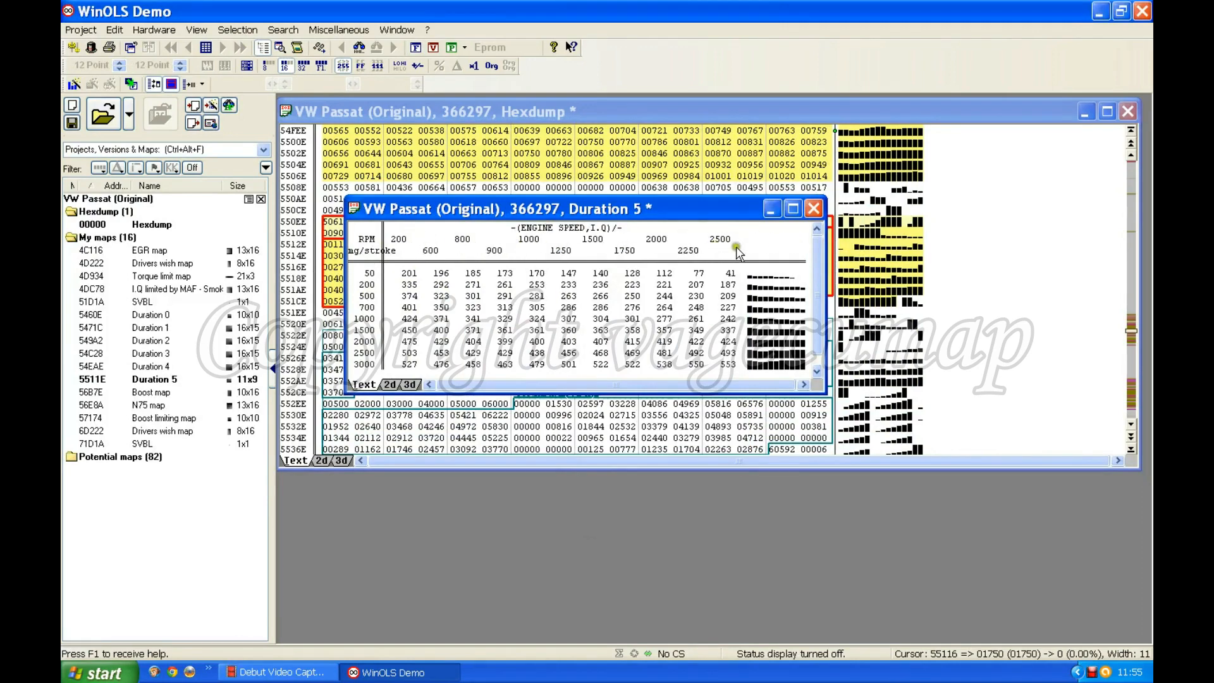
Step: Set Duration 5's I.Q axis factor to 0.01 with a precision of 1
double_click(364, 335)
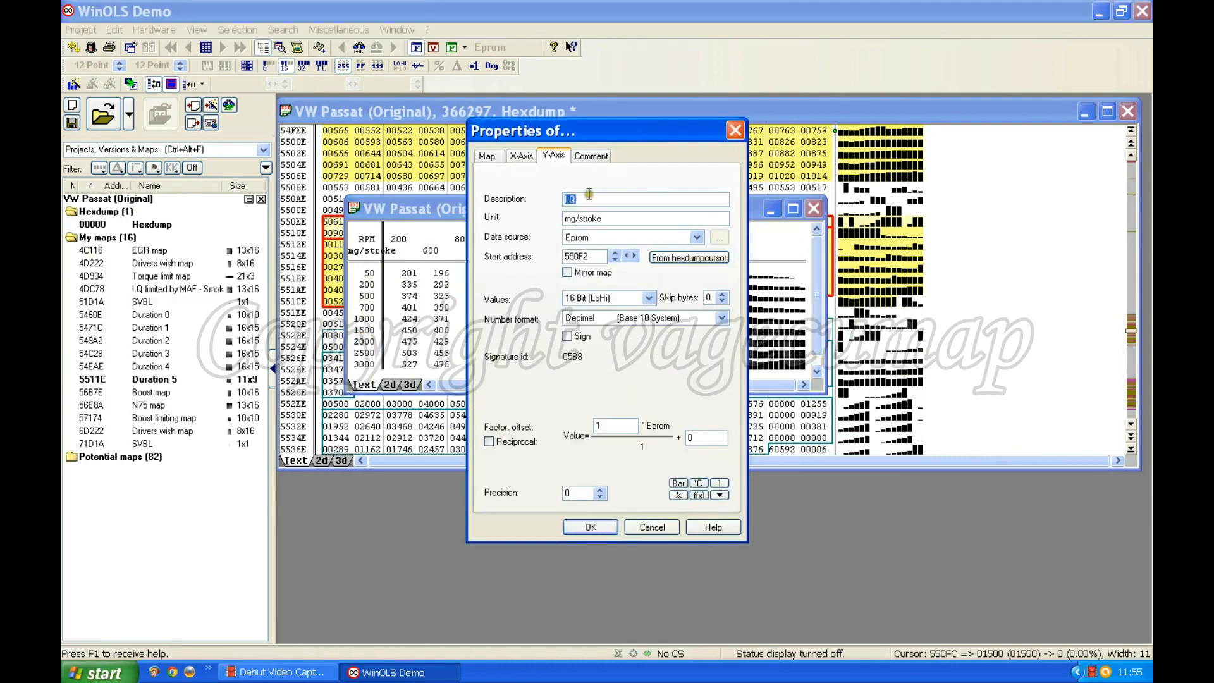
double_click(607, 426)
type("0")
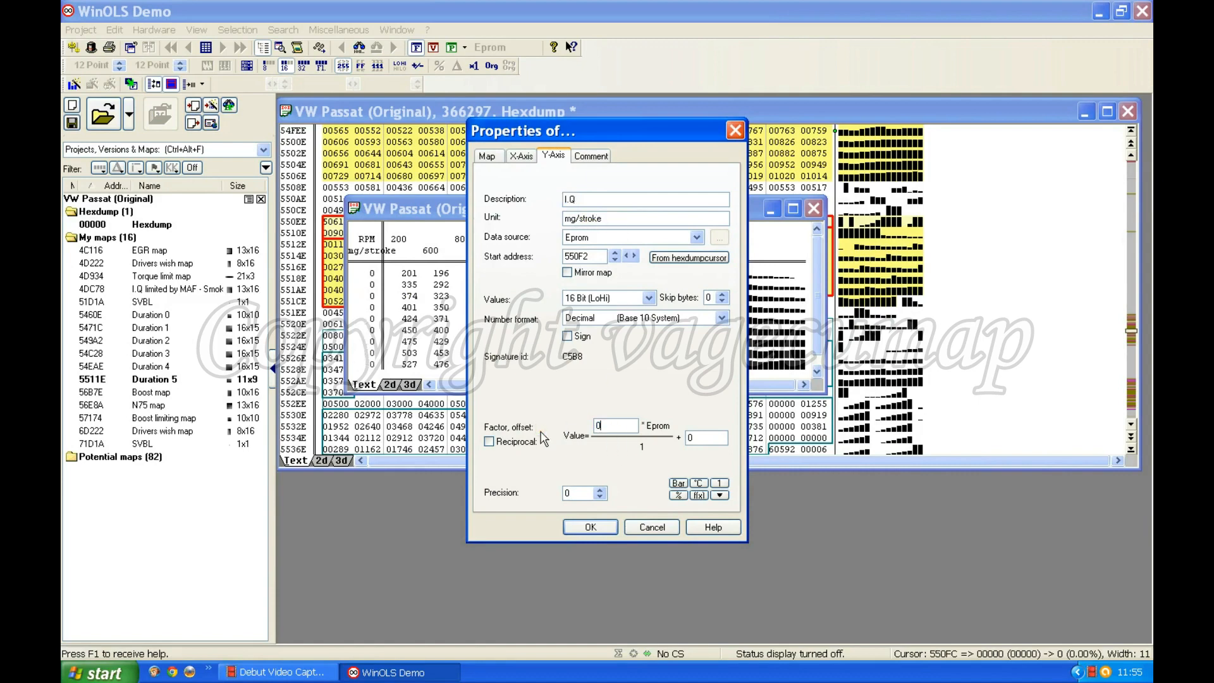
type(".01")
left_click(601, 493)
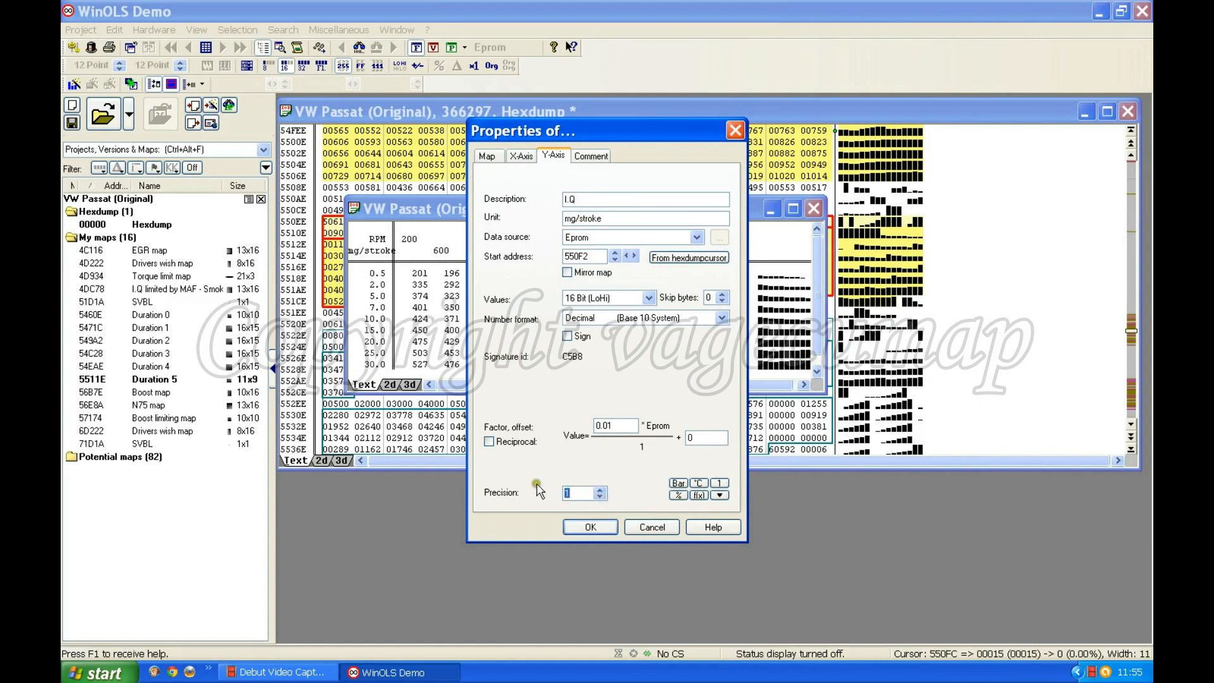
left_click(589, 527)
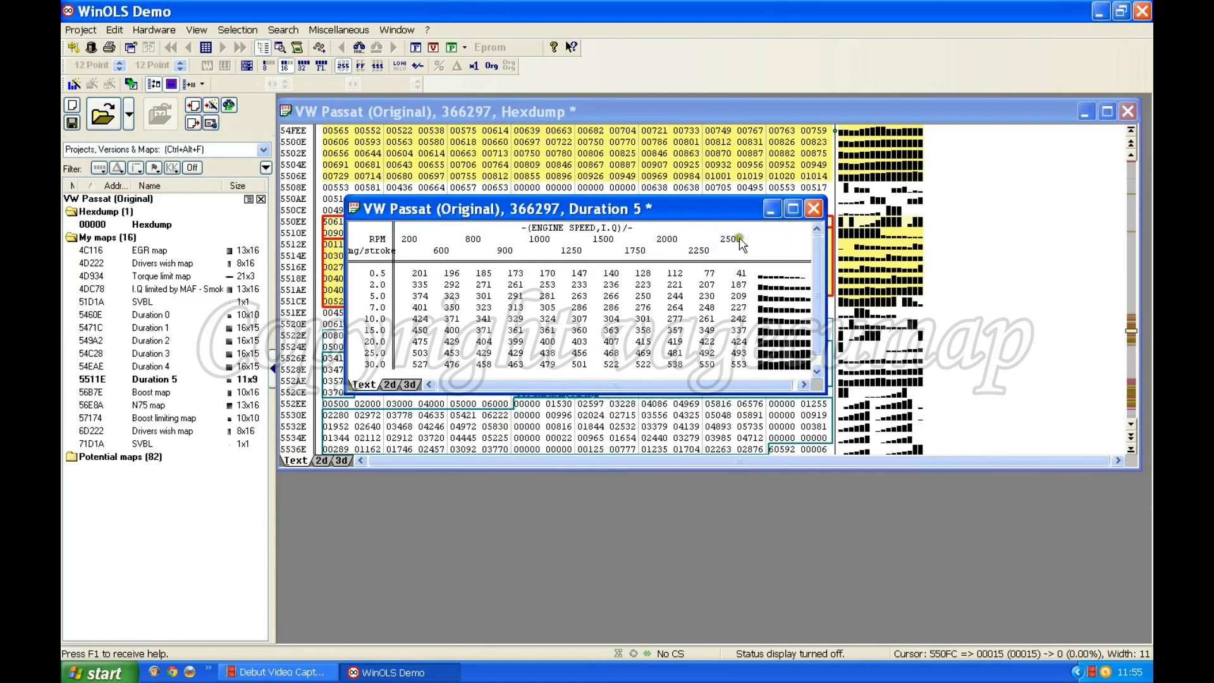
Step: Set the Duration 5 map values to a precision of 2 and a factor of 0.023437
double_click(579, 318)
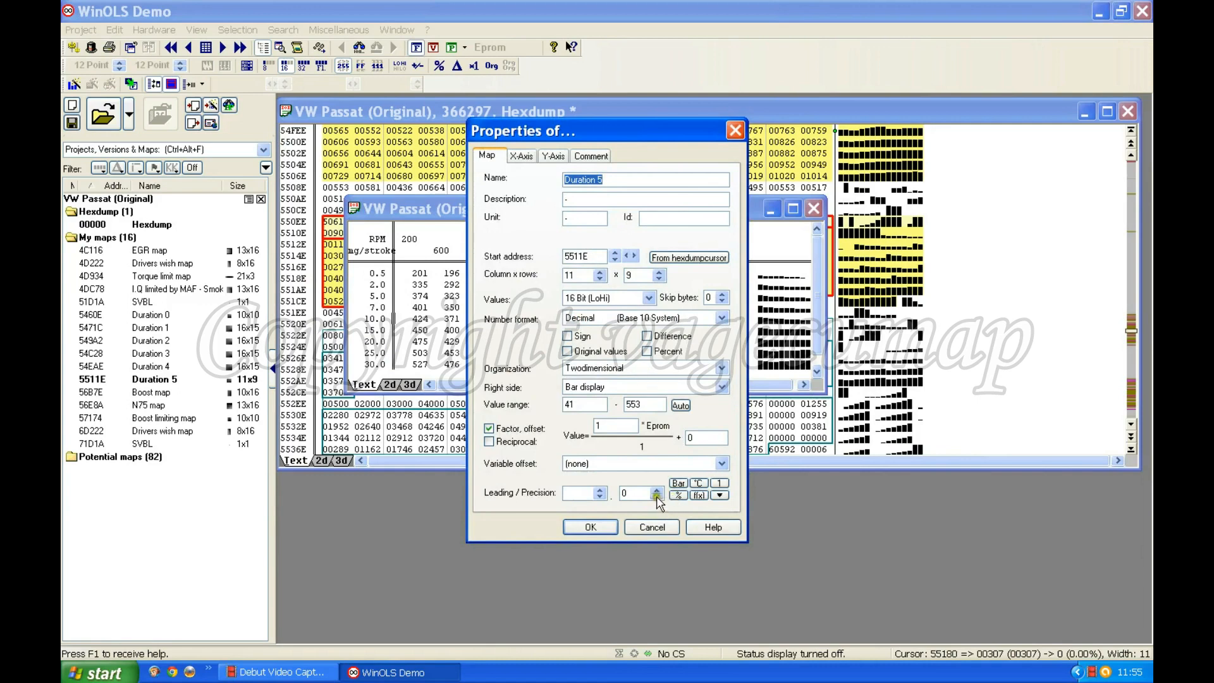
left_click(657, 491)
left_click(657, 490)
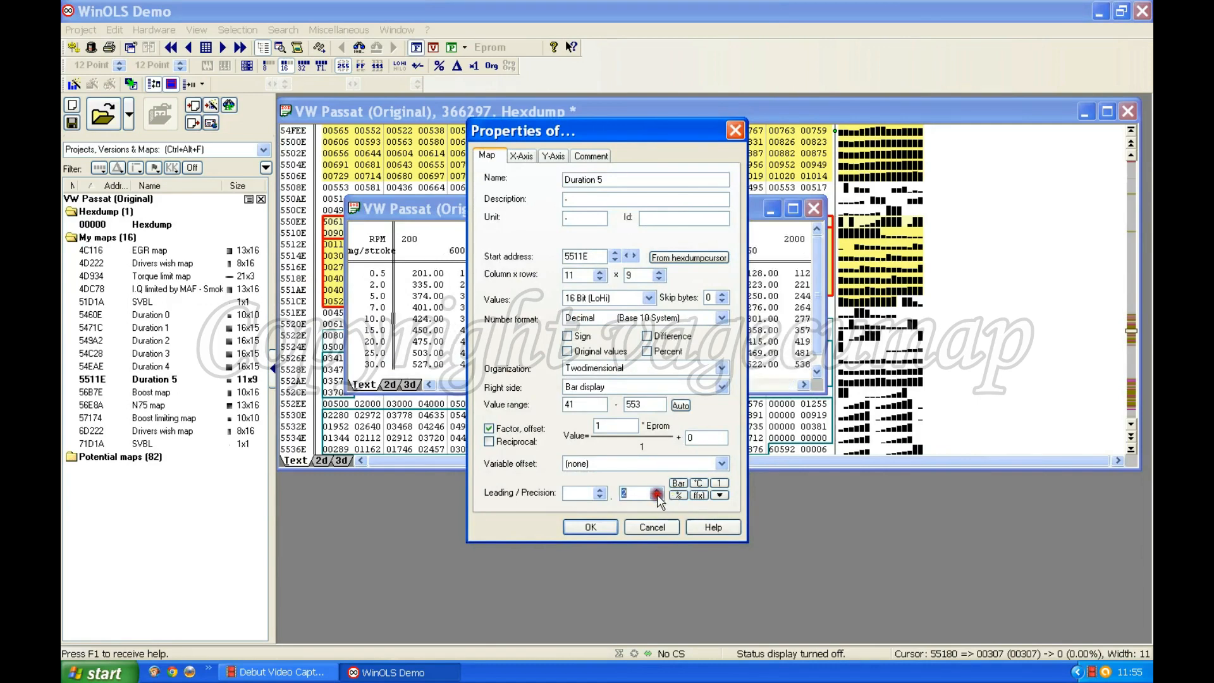
double_click(606, 426)
type("0")
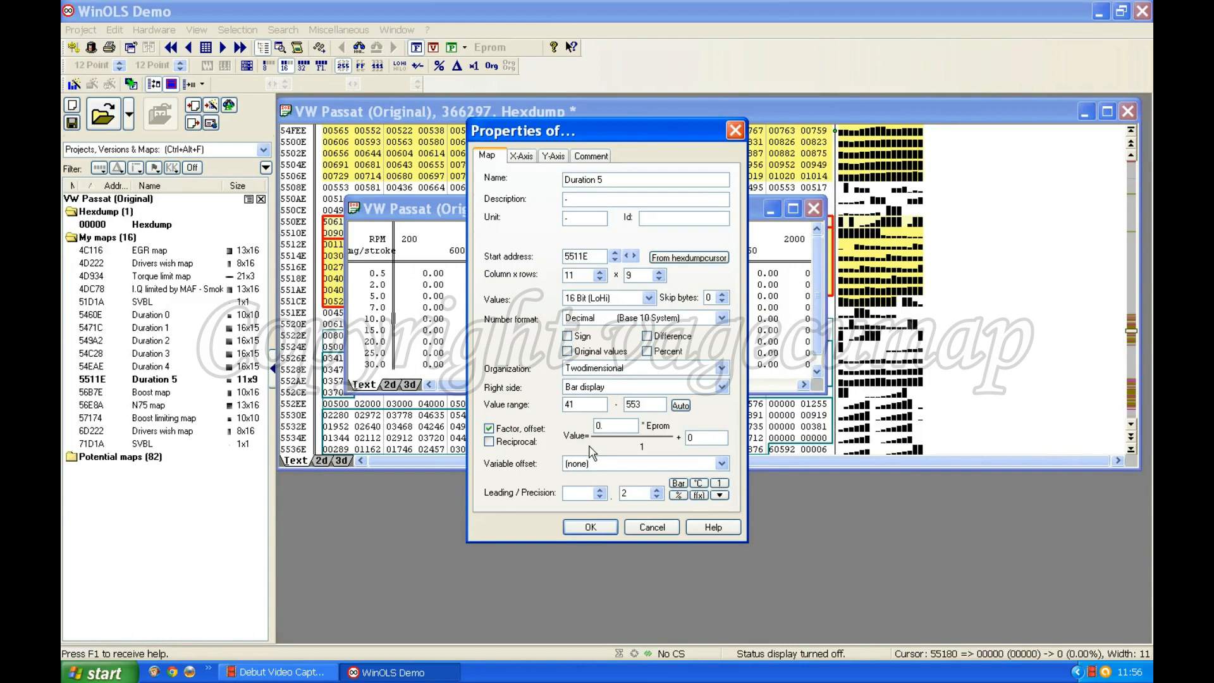
type(".023437")
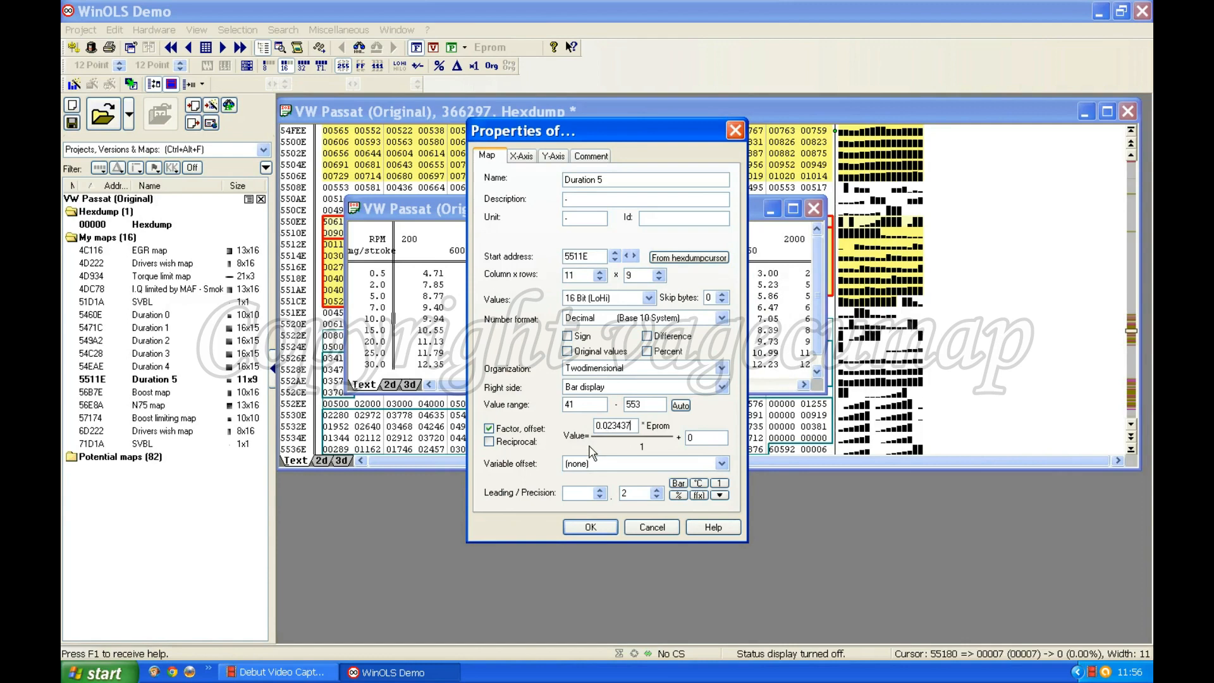
left_click(588, 526)
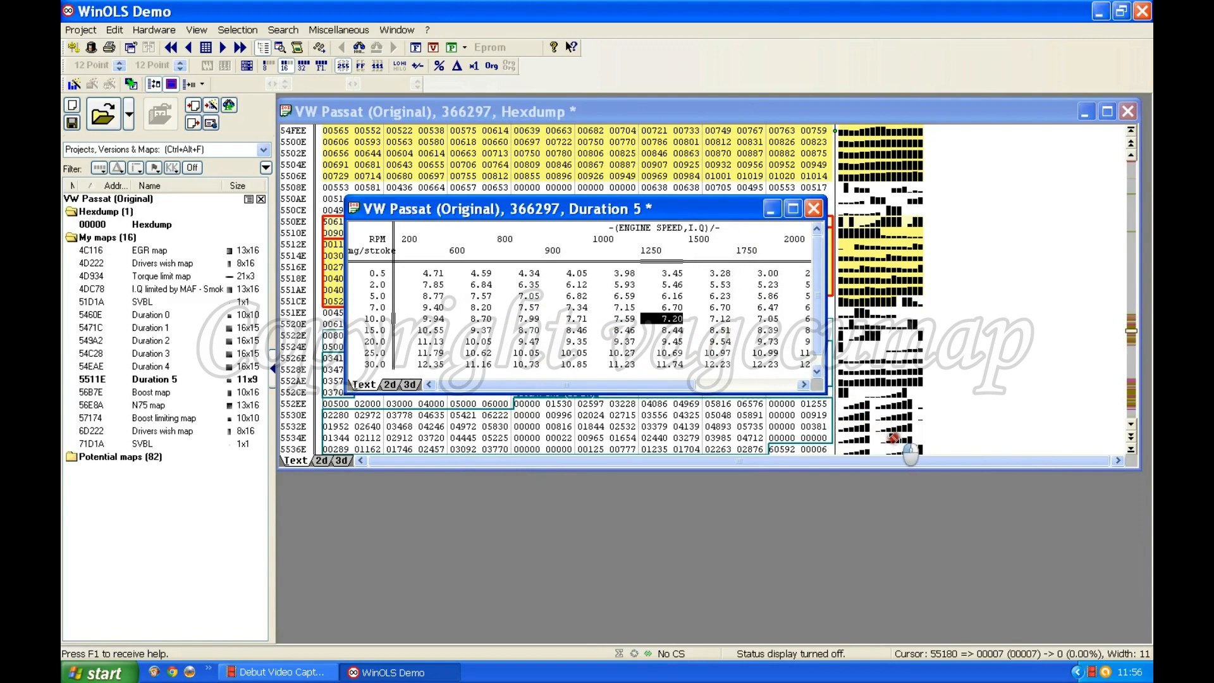
Step: Enlarge the Duration 5 map window, examine its values up to the highest engine speed column, and close it
left_click_drag(893, 436, 893, 436)
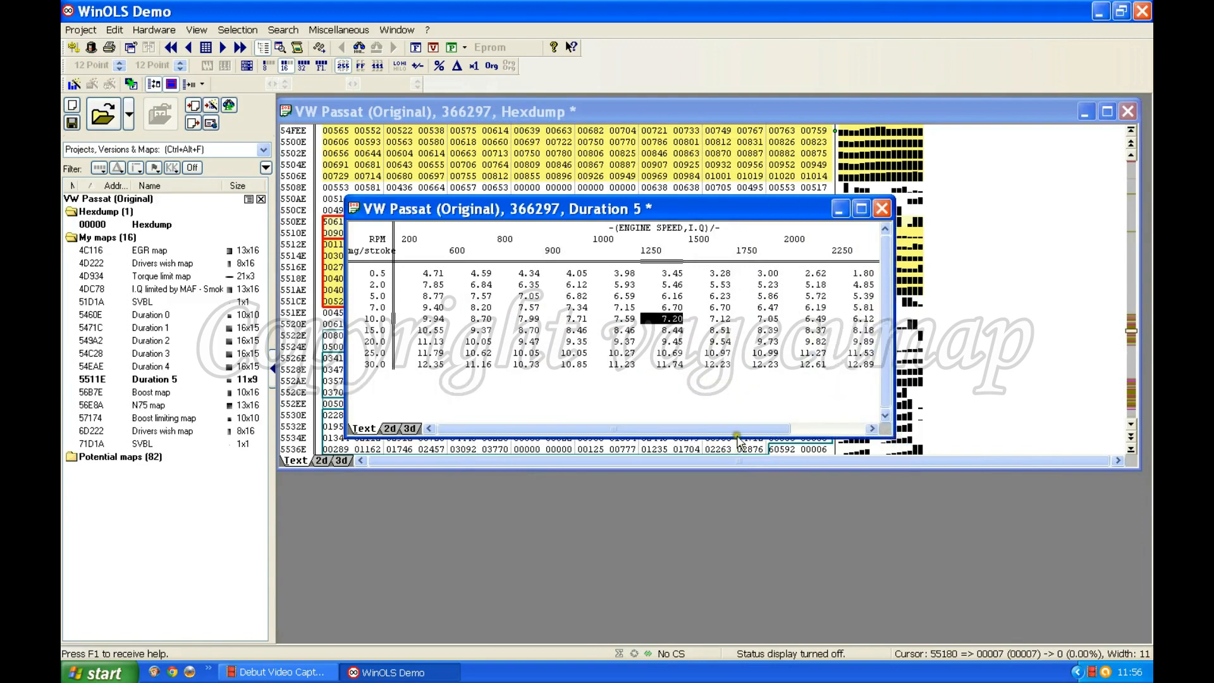
left_click_drag(592, 429, 669, 432)
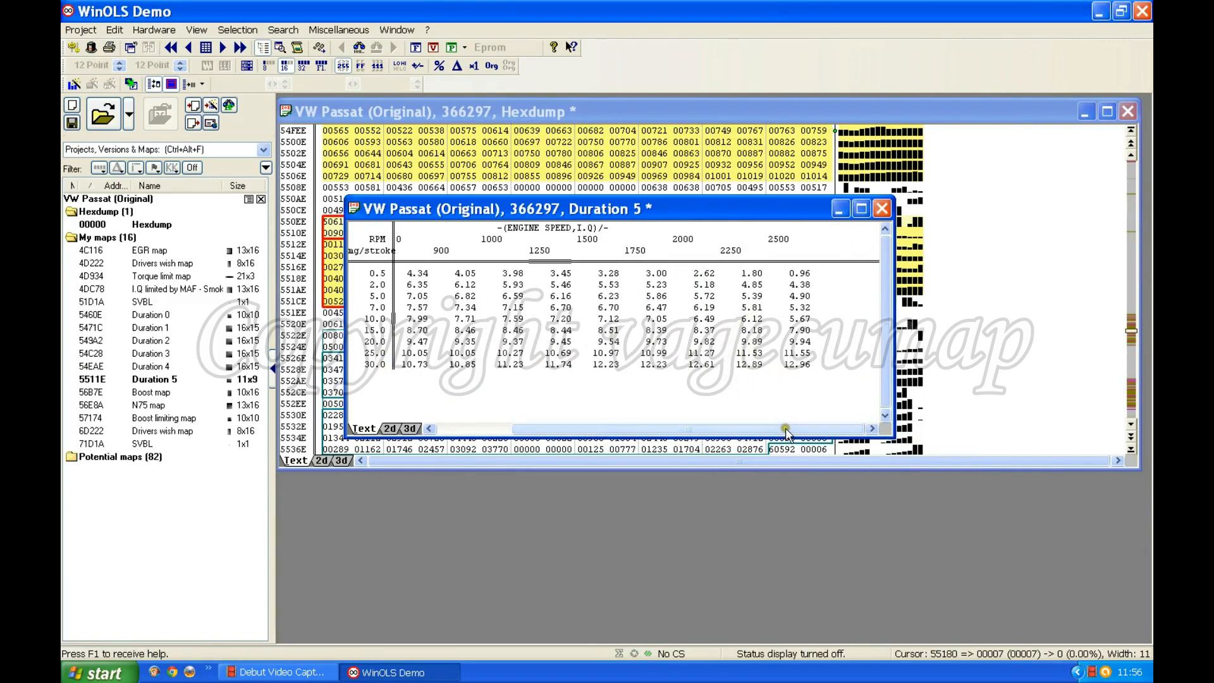
left_click_drag(786, 432, 713, 431)
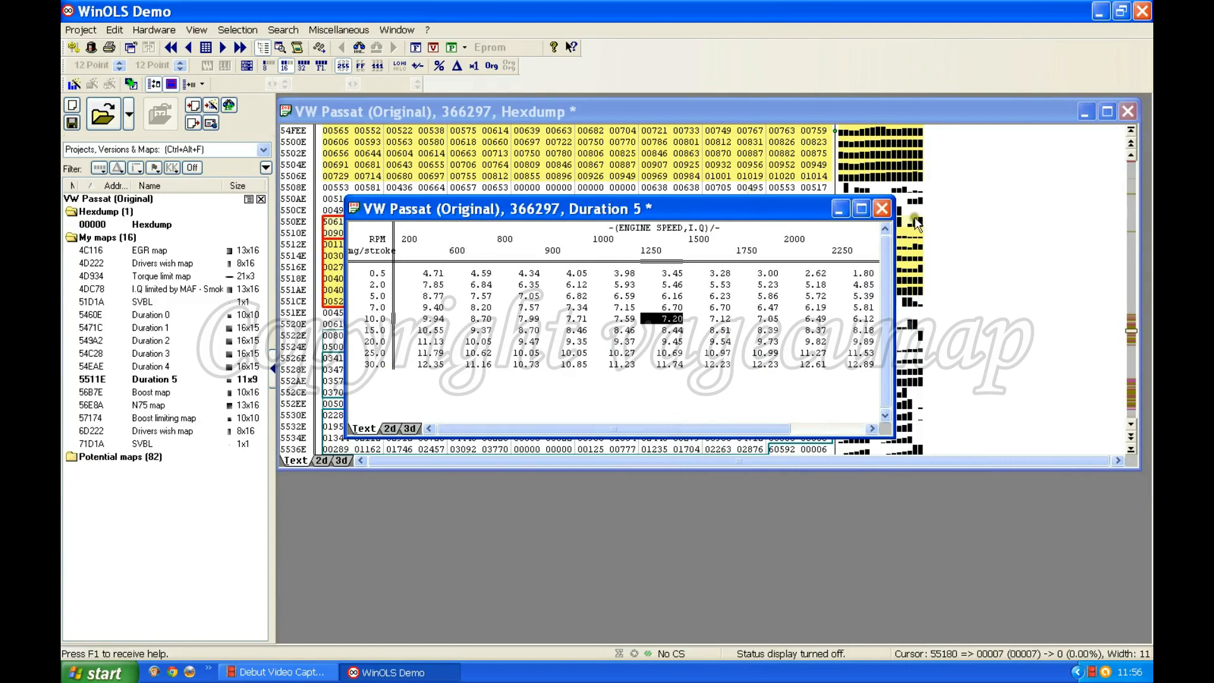
left_click(883, 209)
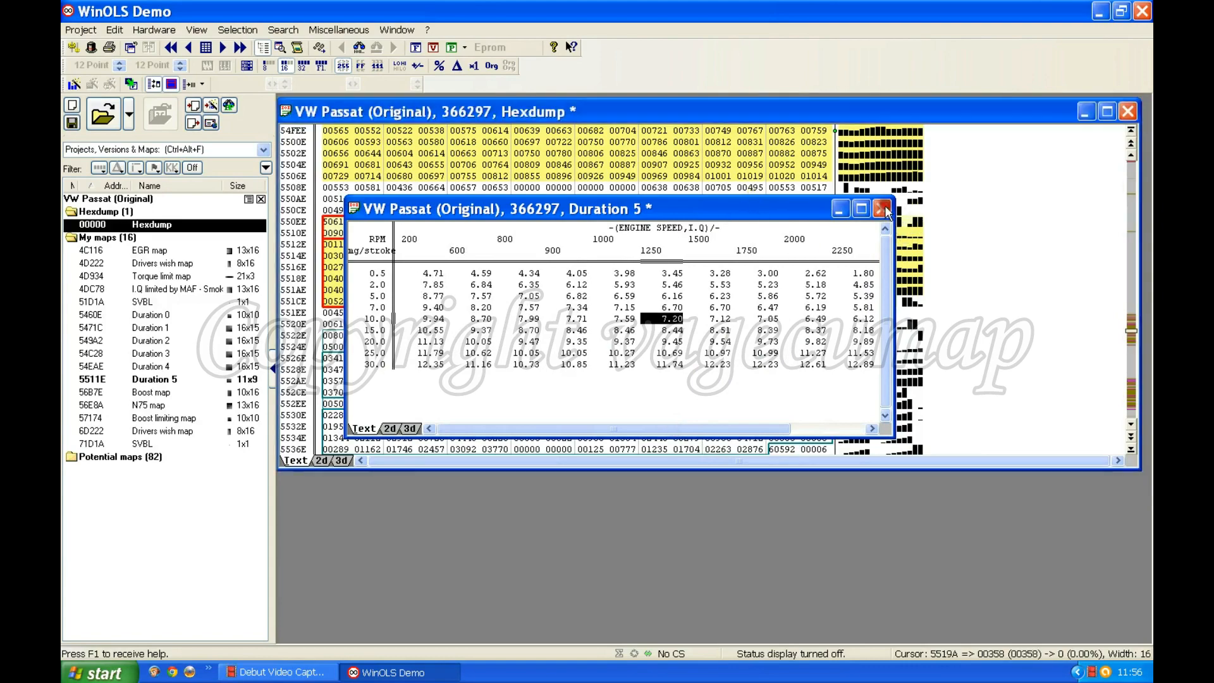
Step: Open the Duration 1 map from the hexdump and set its engine speed axis factor to 1
scroll(671, 229, "up", 13)
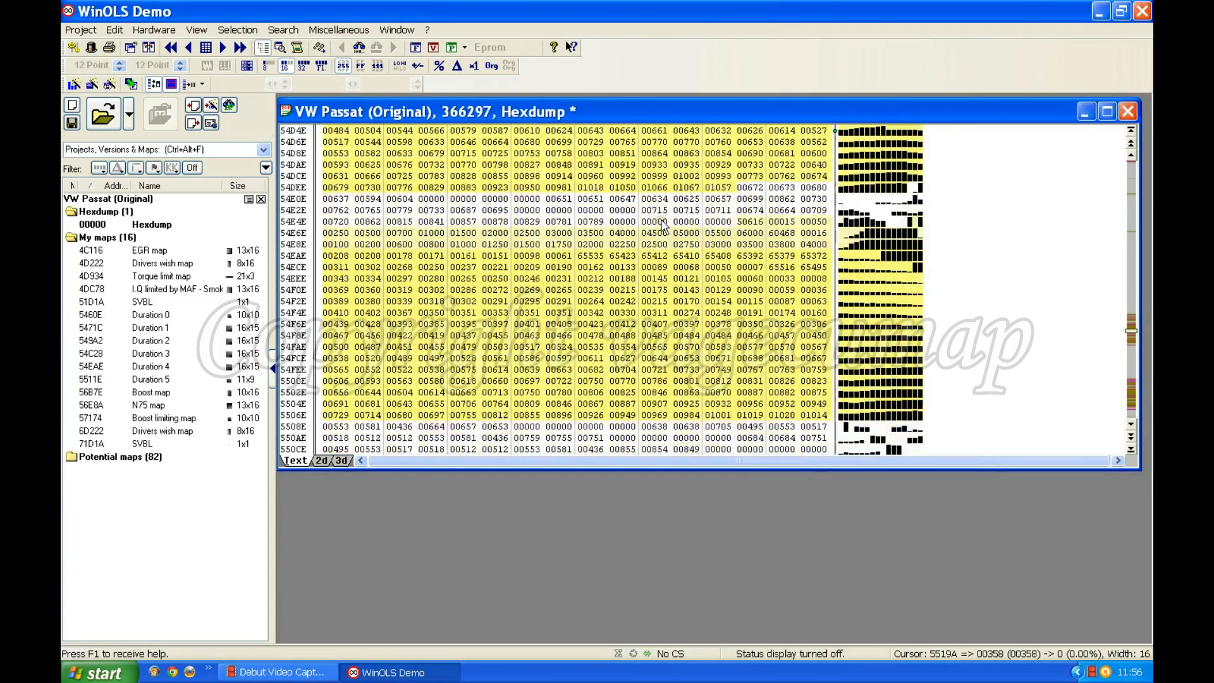
scroll(662, 226, "up", 15)
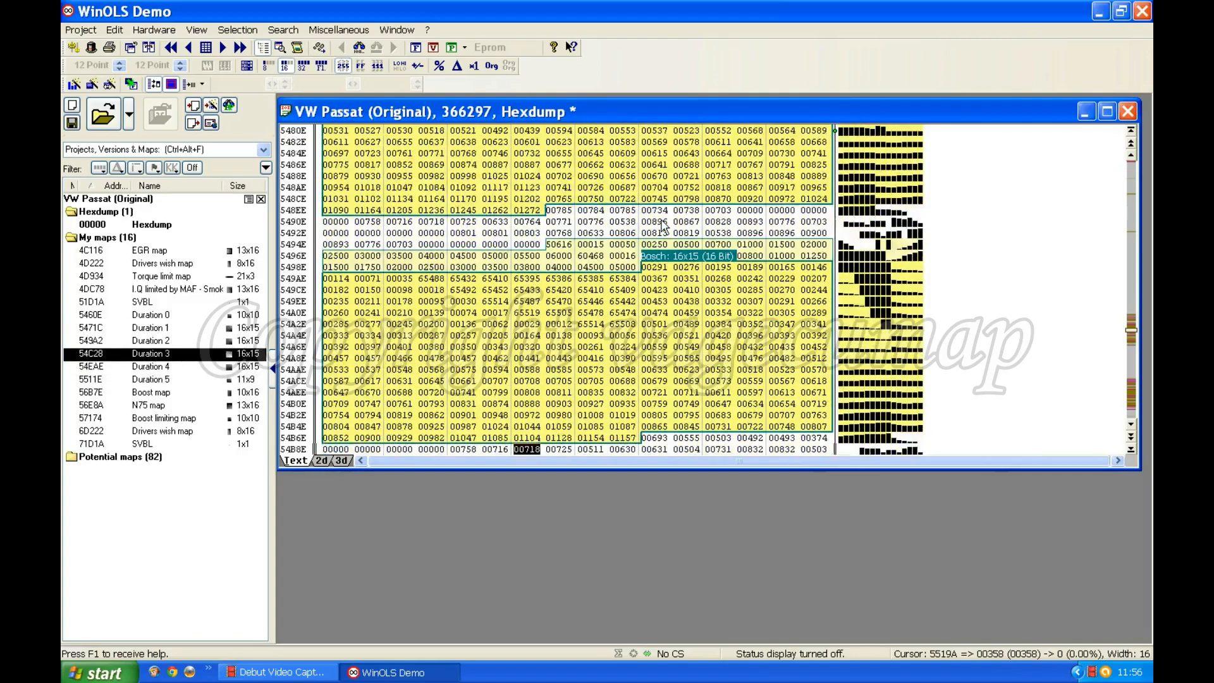
scroll(662, 226, "up", 2)
scroll(663, 226, "down", 6)
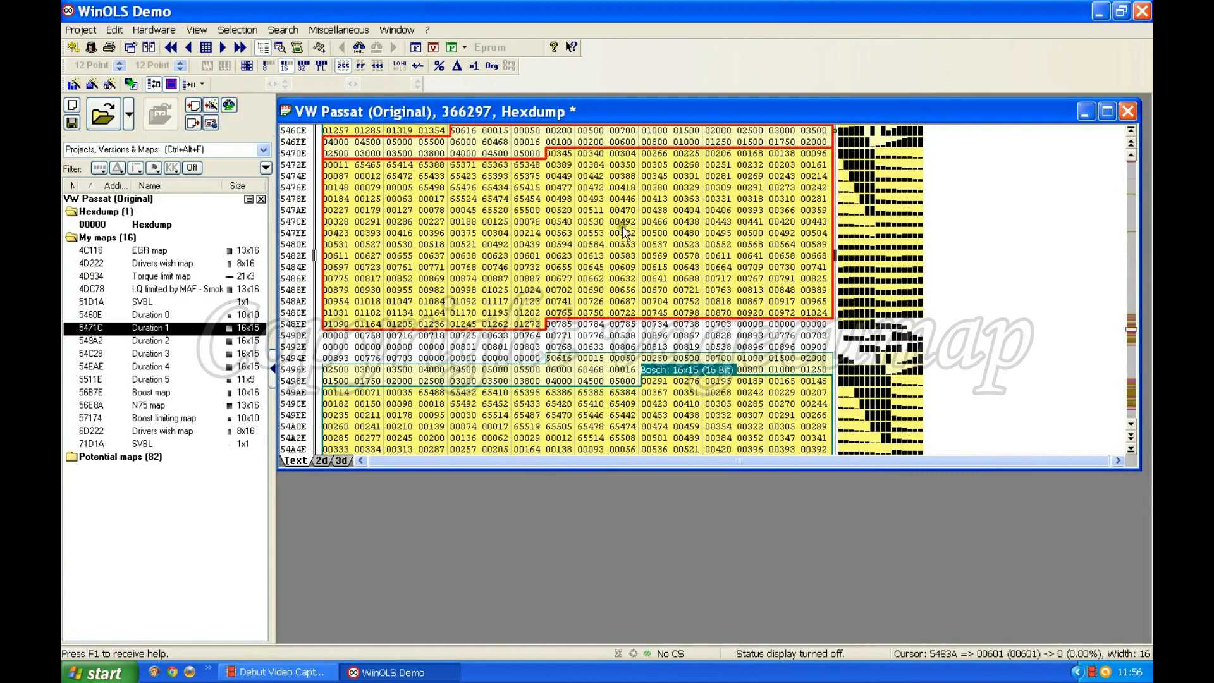
left_click(602, 225)
double_click(602, 226)
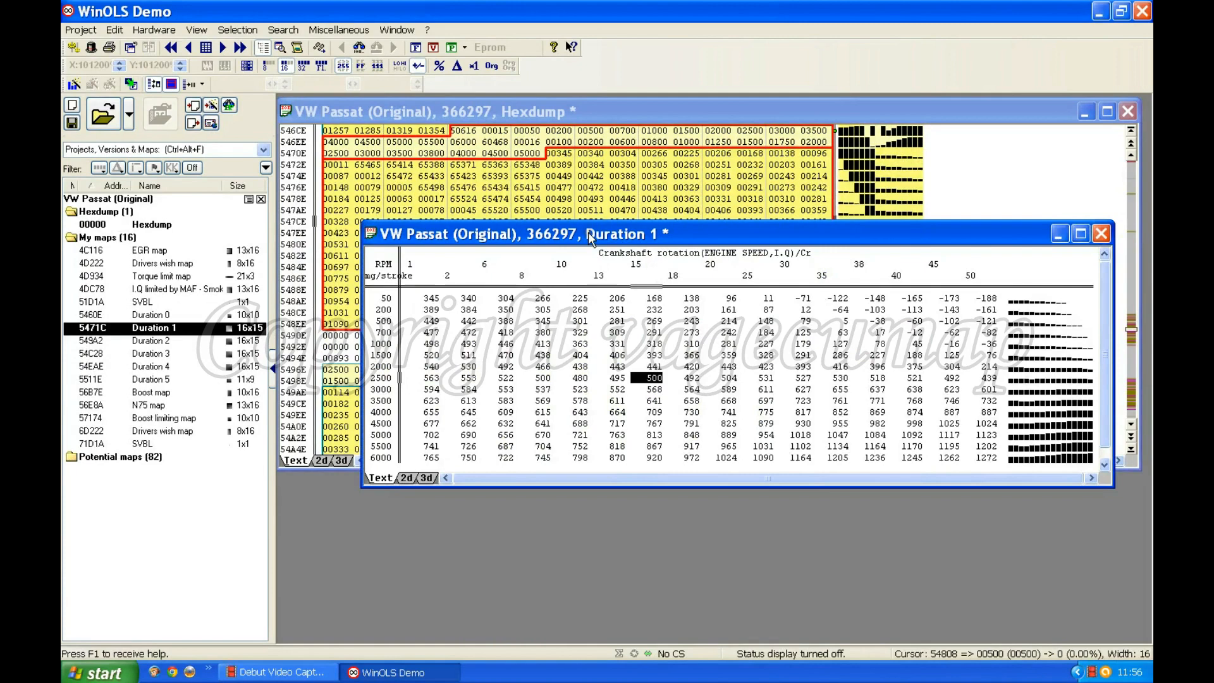
double_click(735, 268)
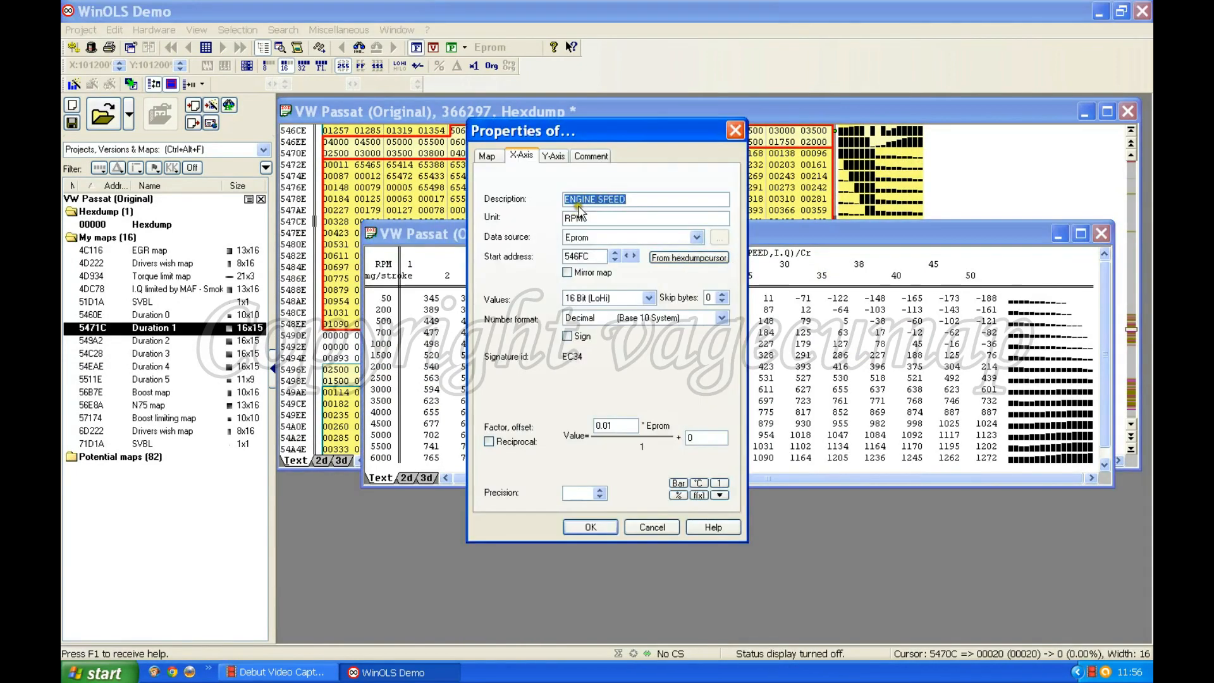
double_click(616, 425)
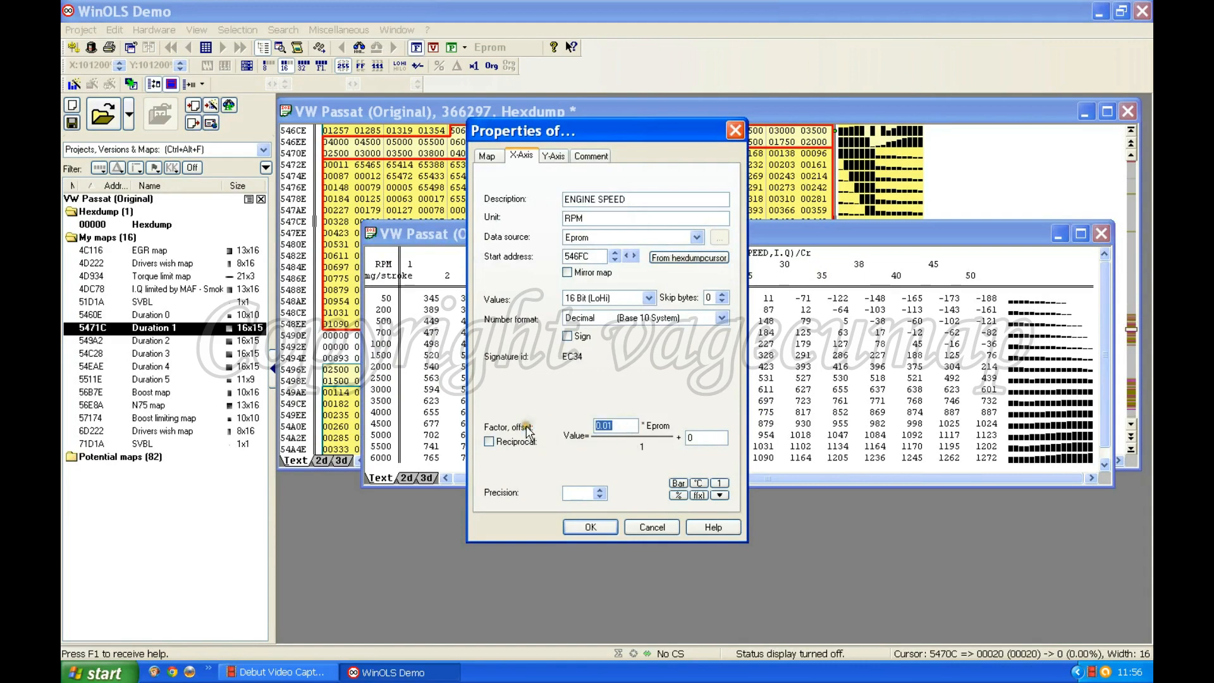
type("1")
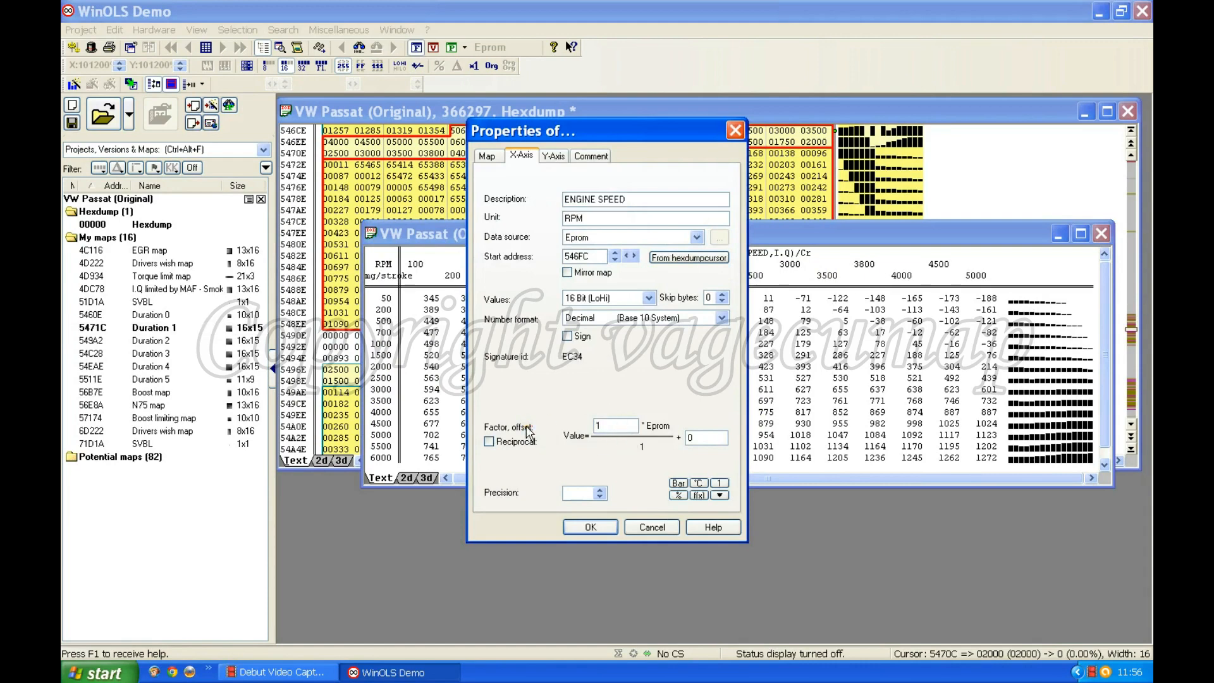
key("Return")
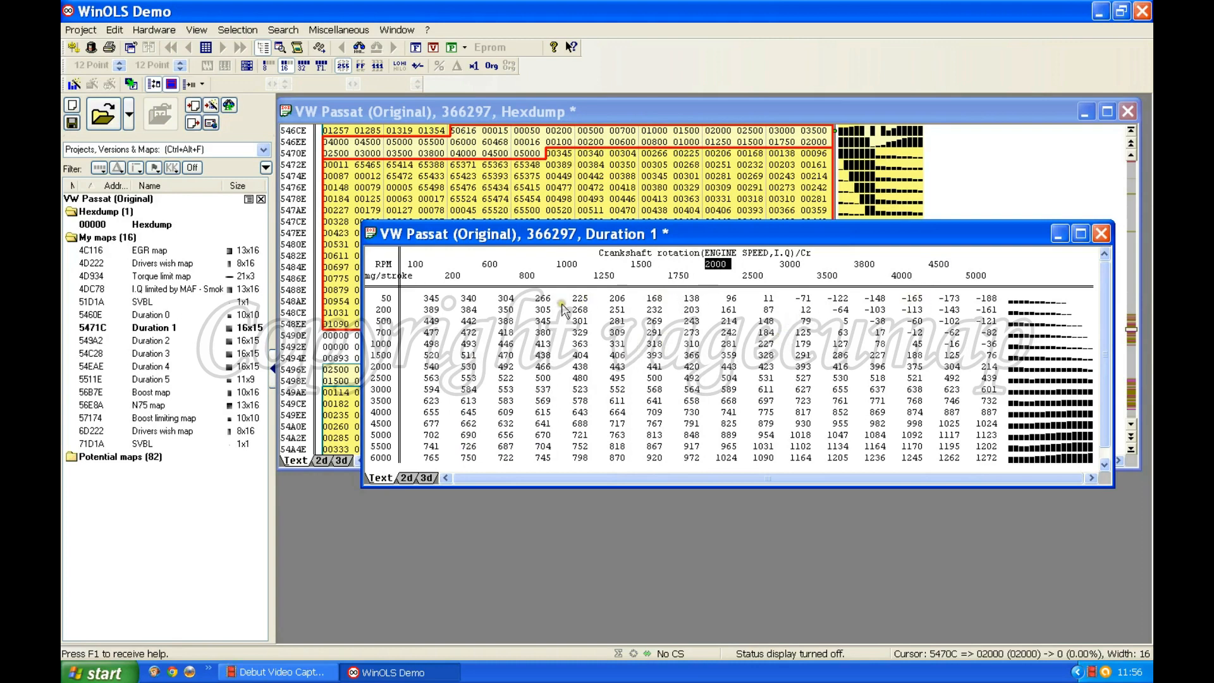
Step: Set Duration 1's I.Q axis factor to 0.01 with a precision of 1
double_click(384, 407)
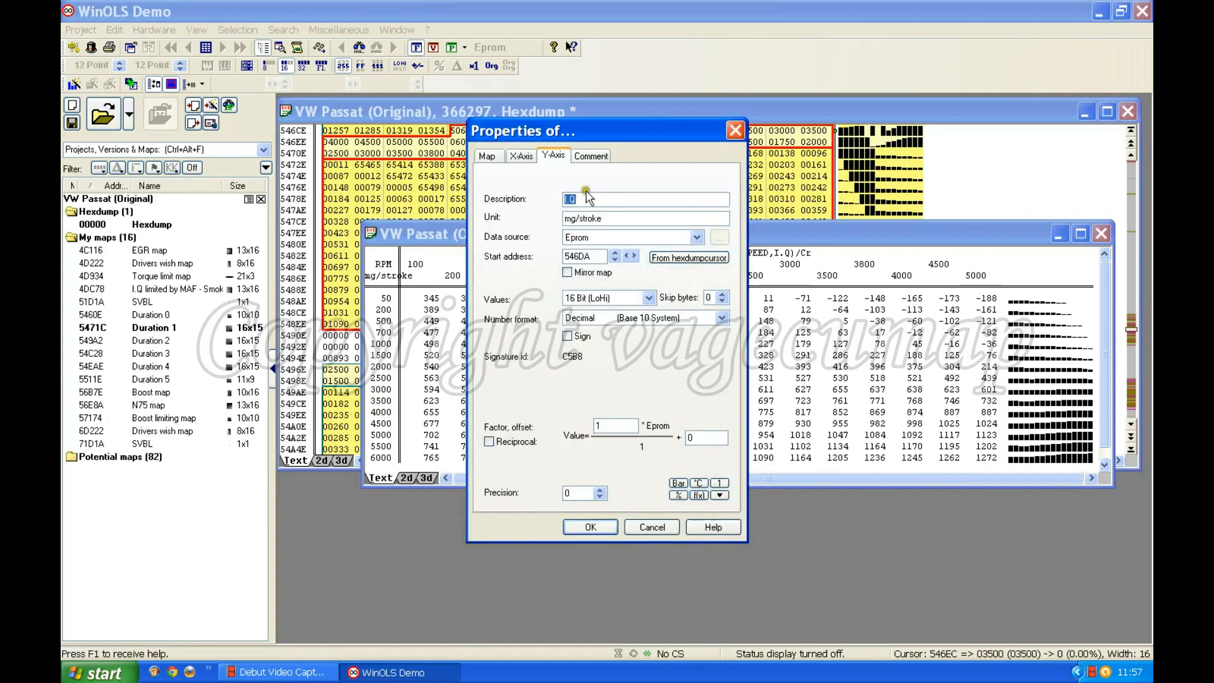
double_click(608, 426)
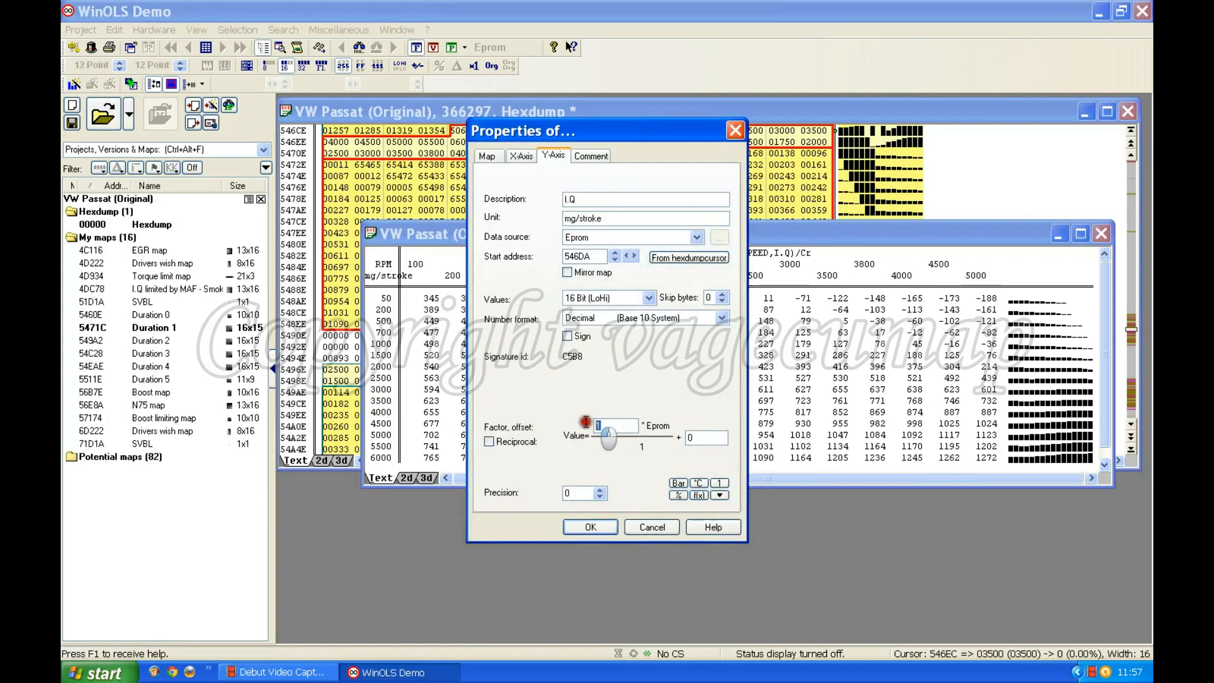
type("0.0")
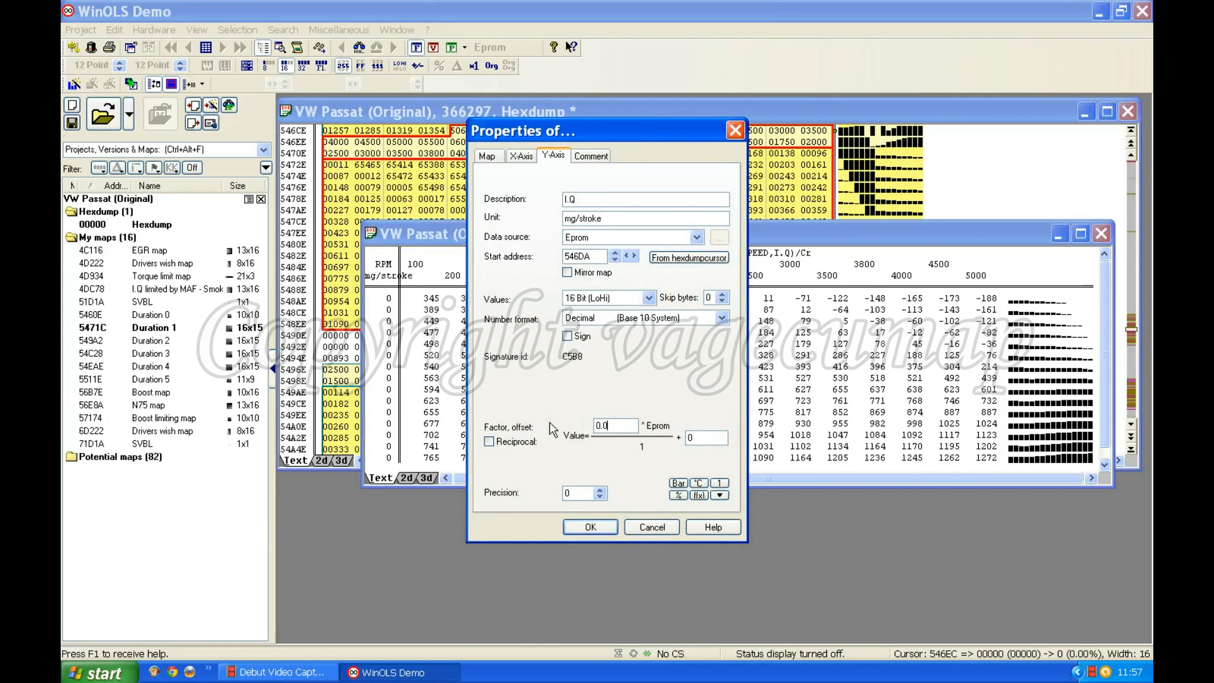
type("1")
left_click(600, 492)
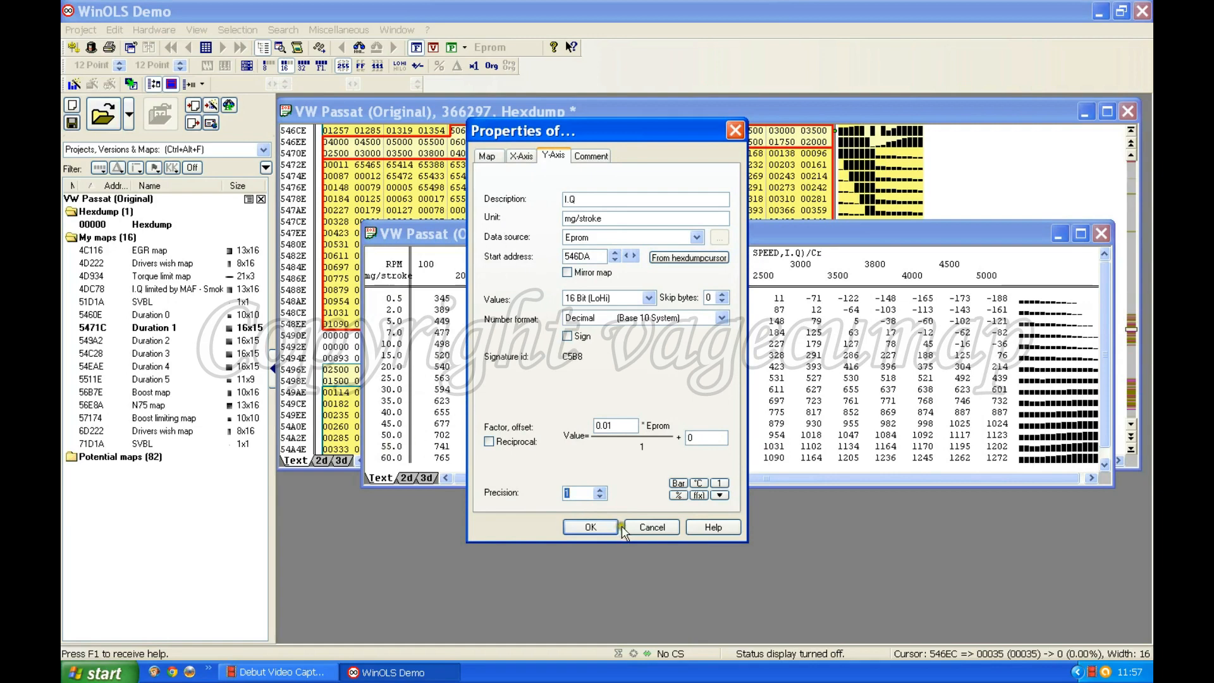
left_click(592, 527)
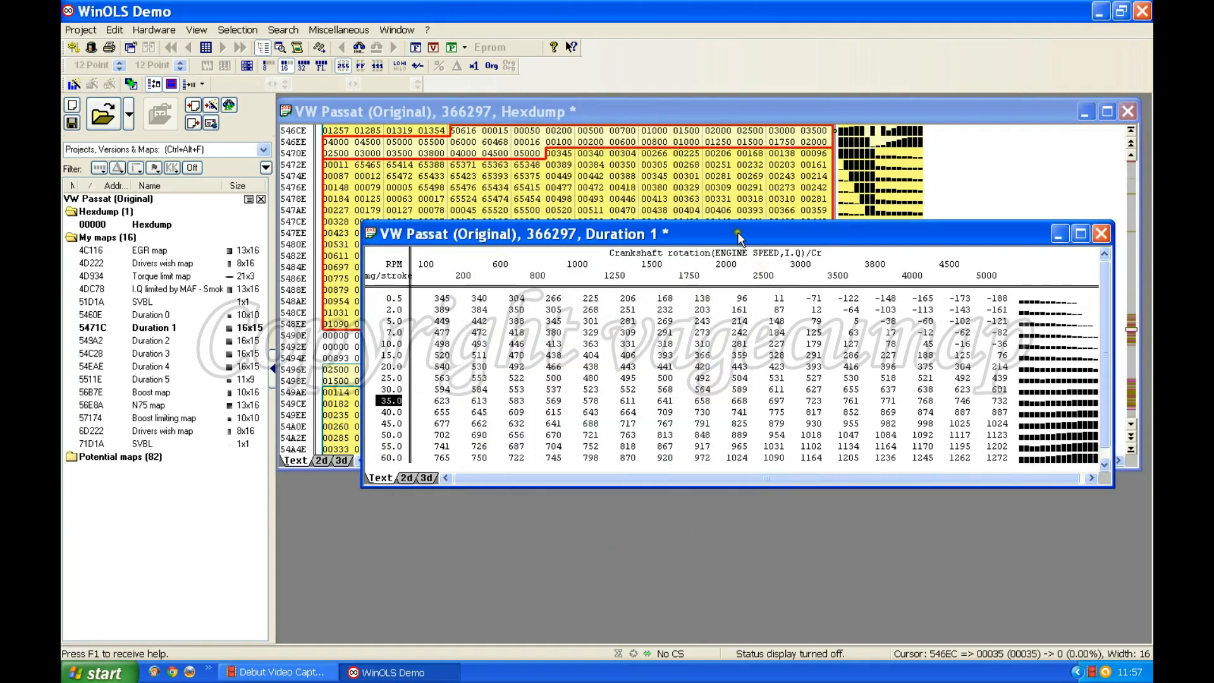
Step: Set the Duration 1 map values to unit cr, a factor of 0.023437 and a precision of 2
left_click_drag(738, 234, 688, 178)
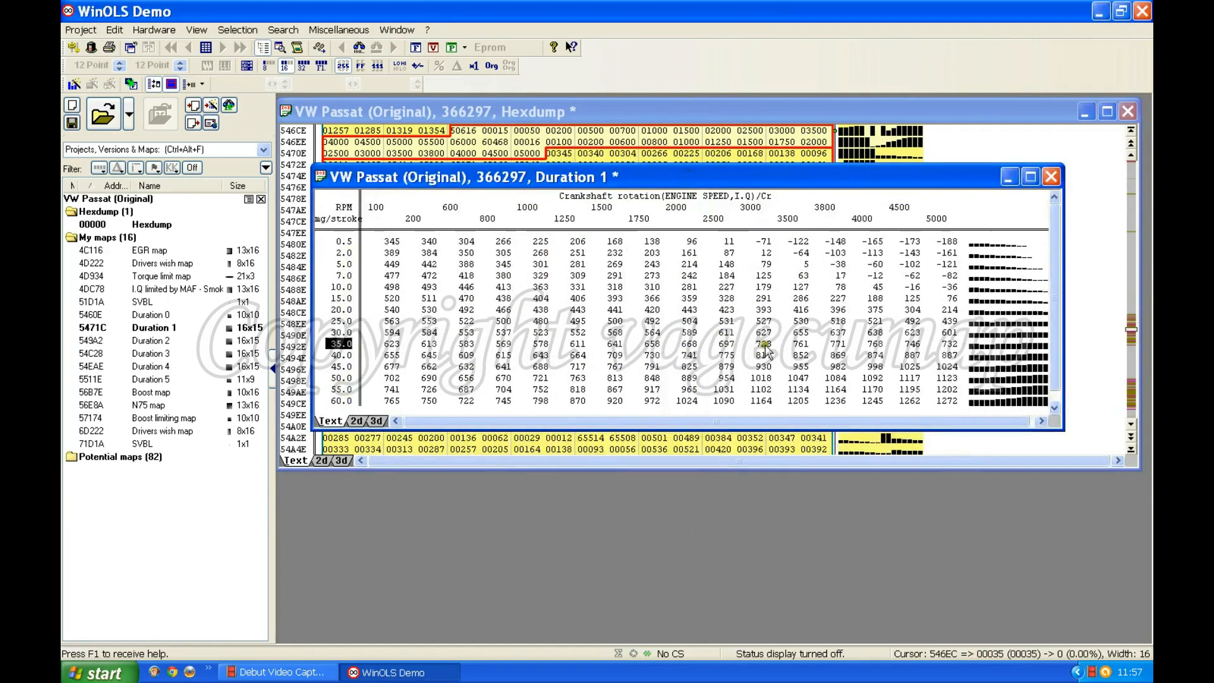
left_click(618, 310)
double_click(618, 310)
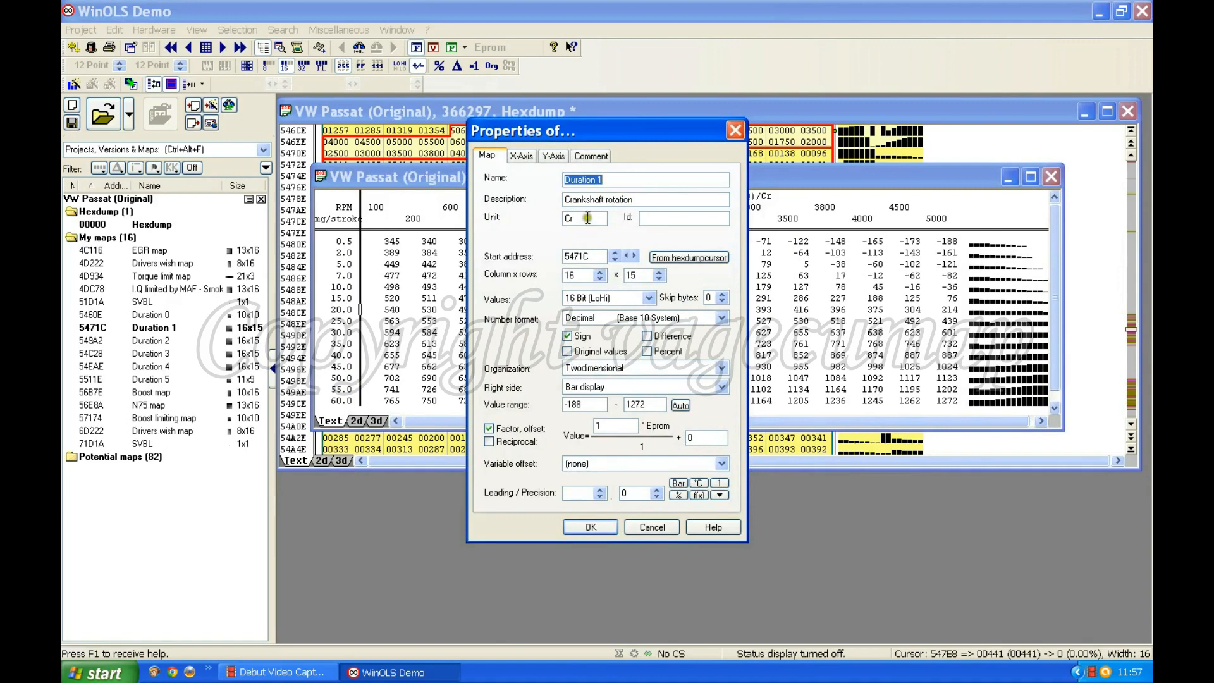
left_click_drag(582, 219, 546, 221)
double_click(622, 425)
type("0.02")
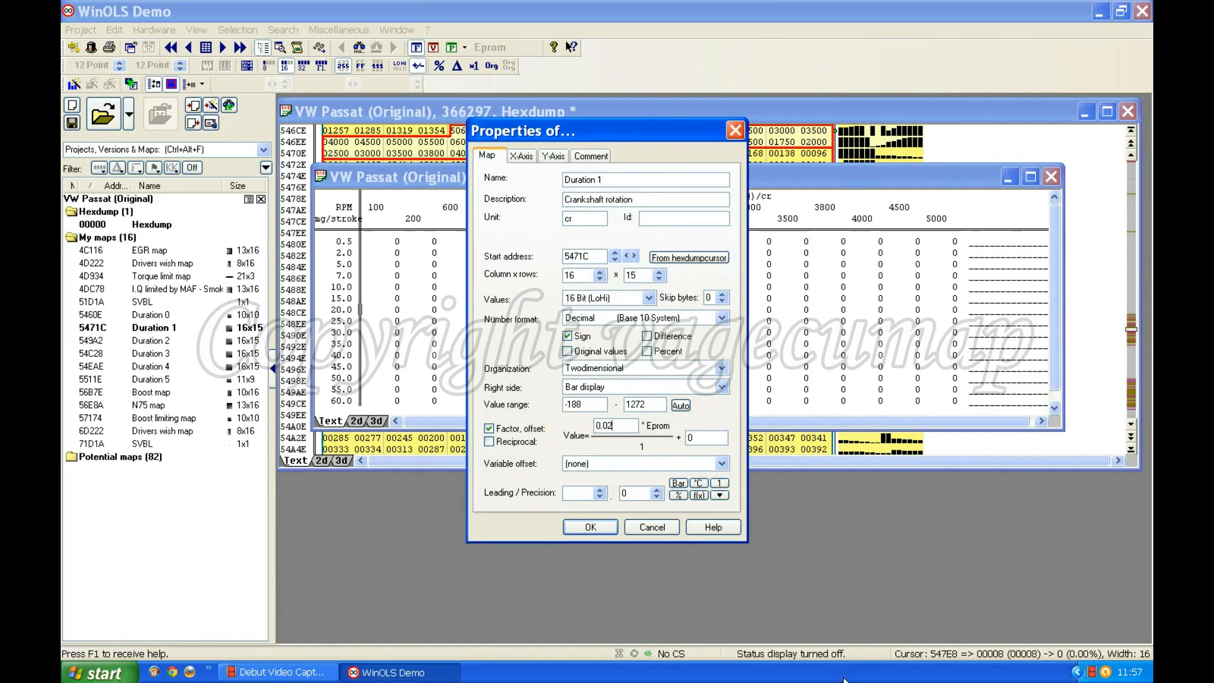
type("3437")
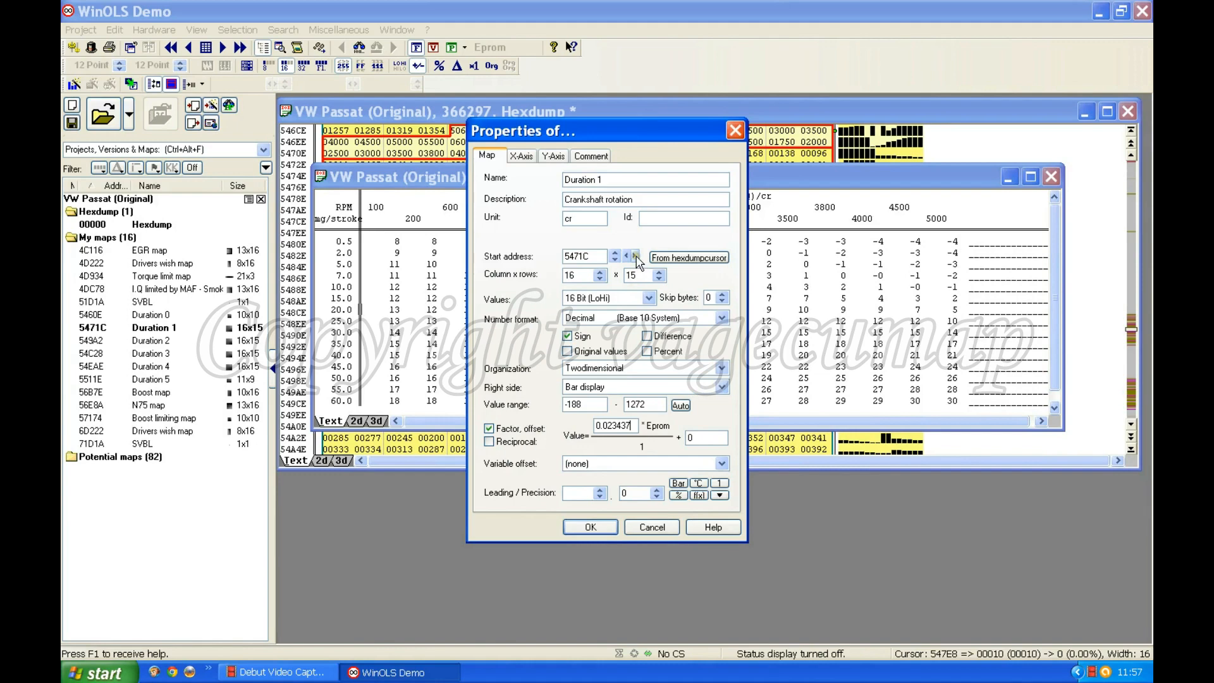
left_click(605, 528)
left_click(657, 497)
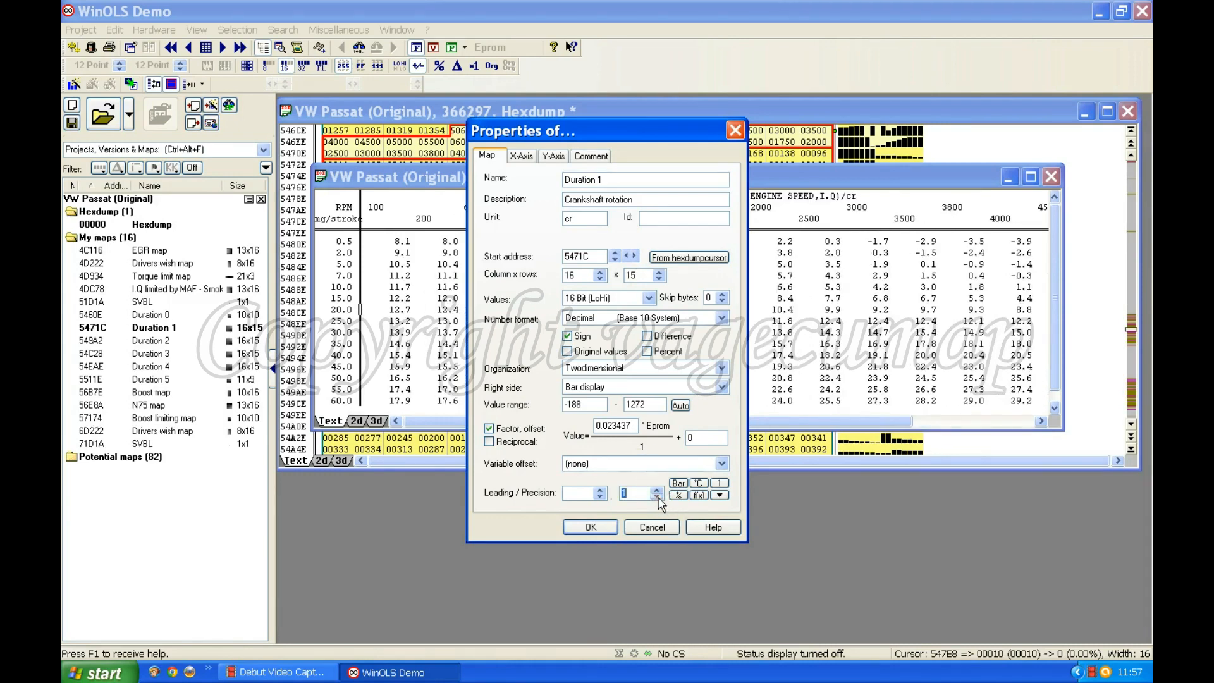
left_click(658, 497)
left_click(595, 528)
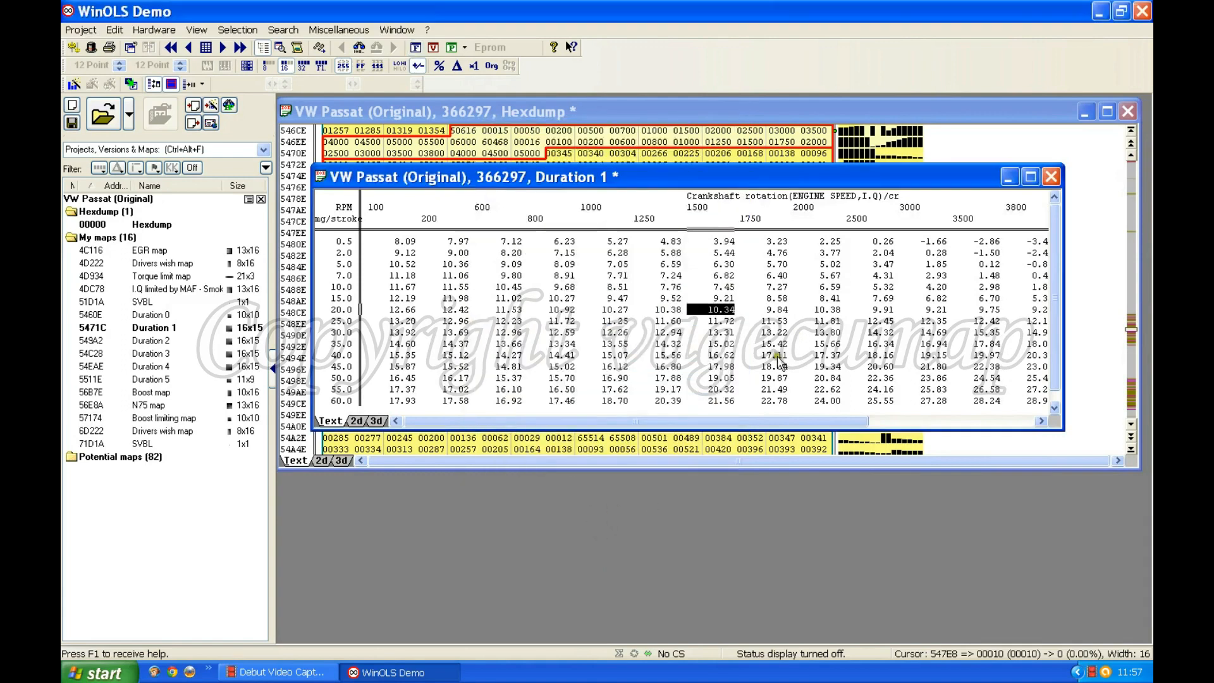
Step: Examine the Duration 1 values across the full engine speed range and close the map
left_click_drag(848, 422, 362, 413)
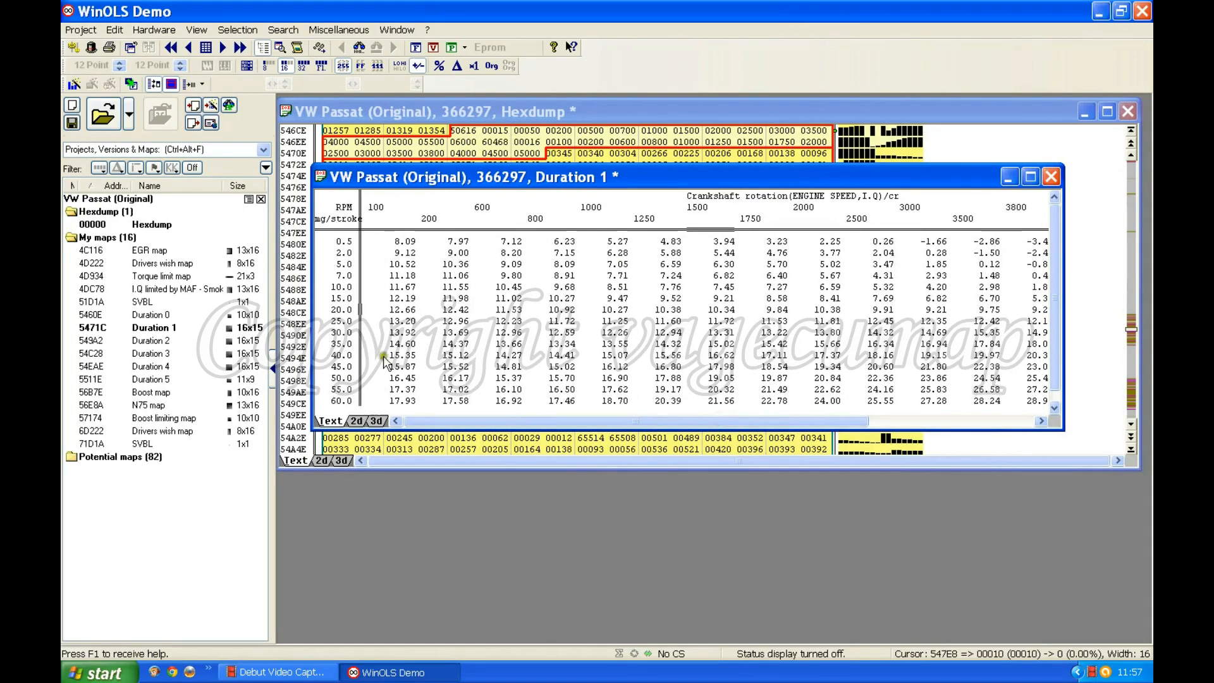
left_click_drag(569, 422, 914, 423)
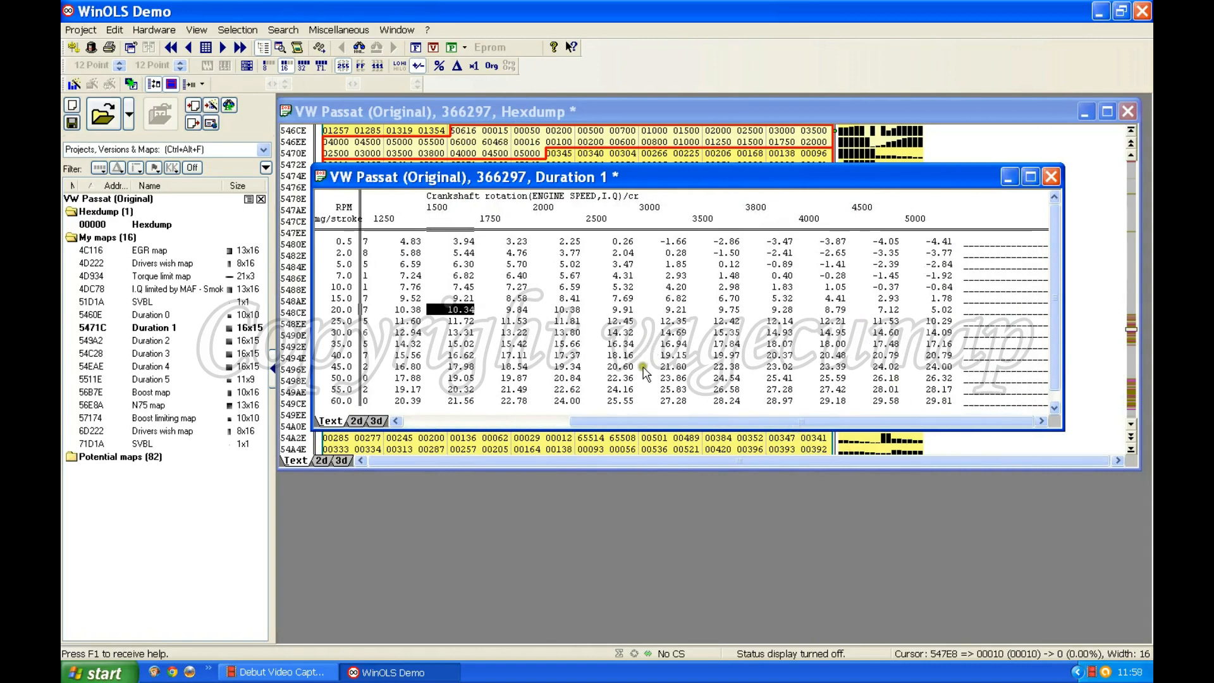
left_click_drag(683, 422, 517, 422)
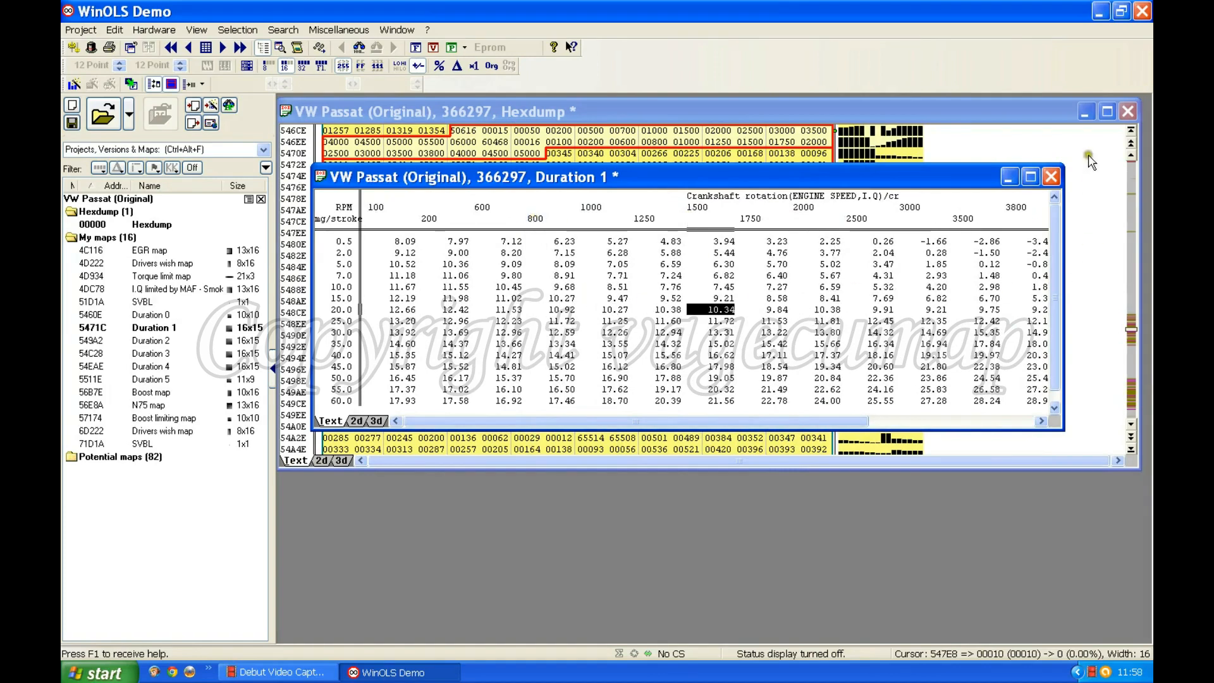
left_click(1052, 177)
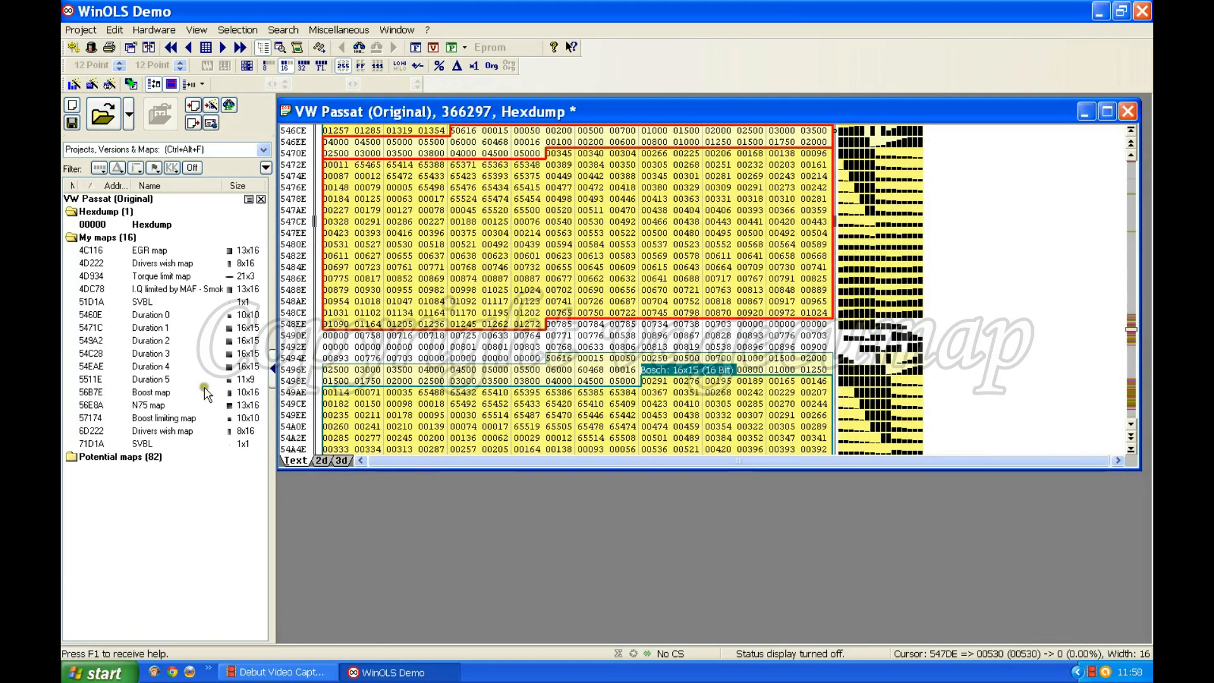